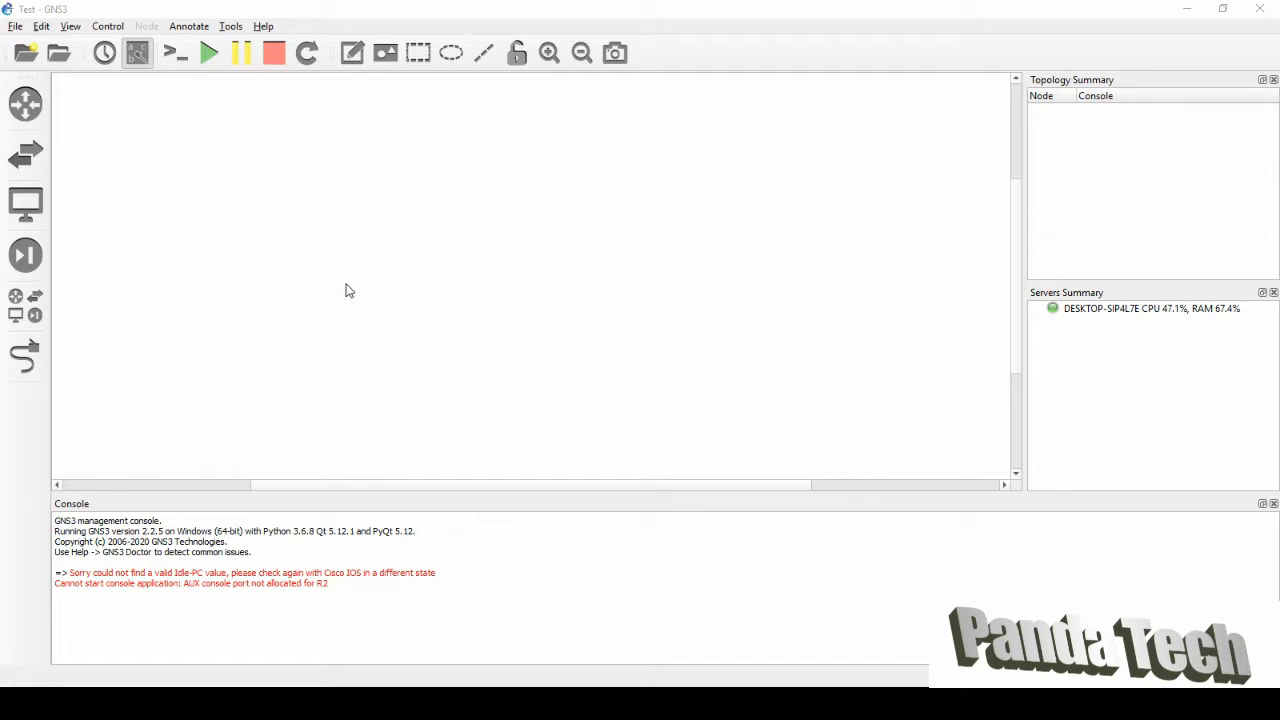
Drag two Cisco 7200 routers, R1 and R2, onto the workspace and arrange them side by side.
click(44, 317)
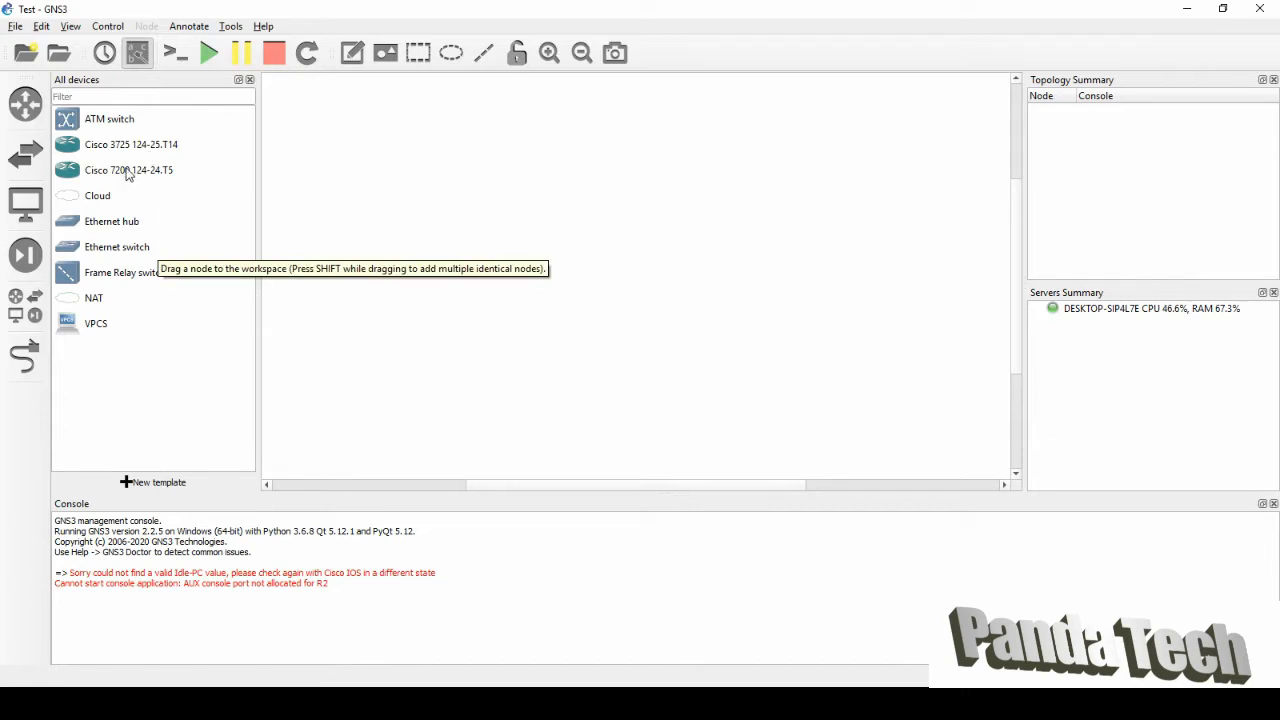
drag(128, 174, 483, 274)
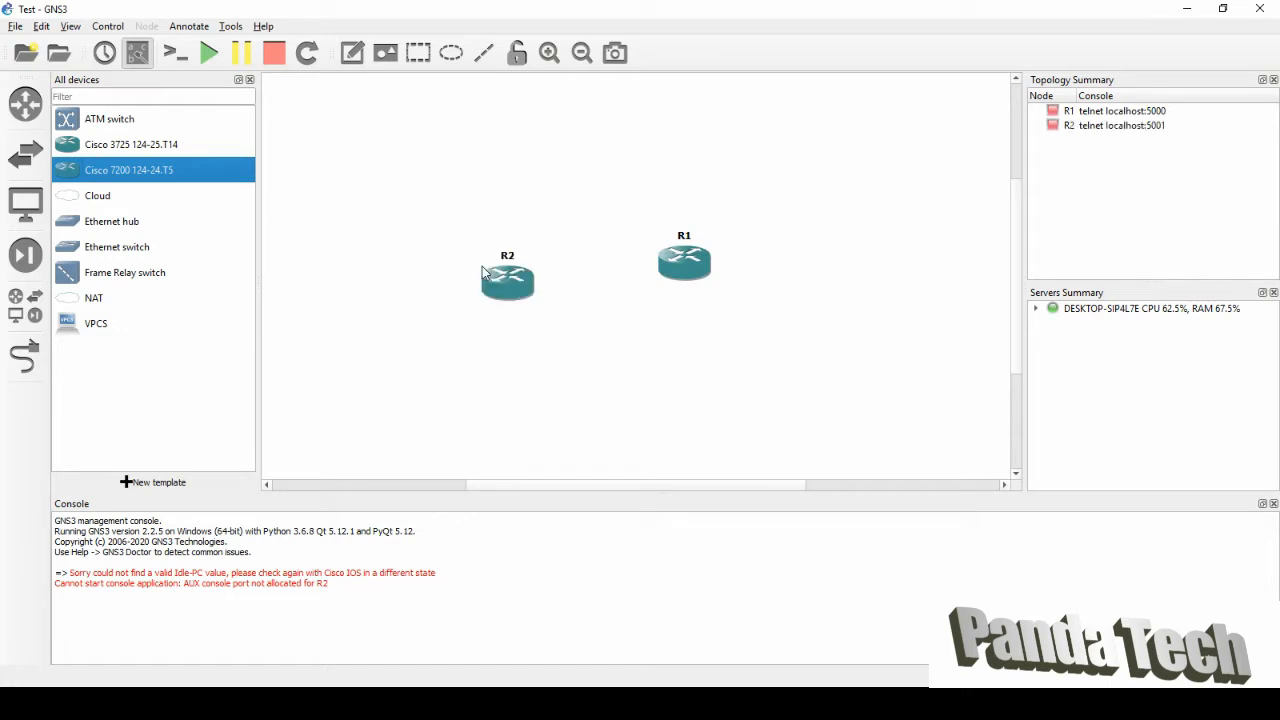
click(249, 79)
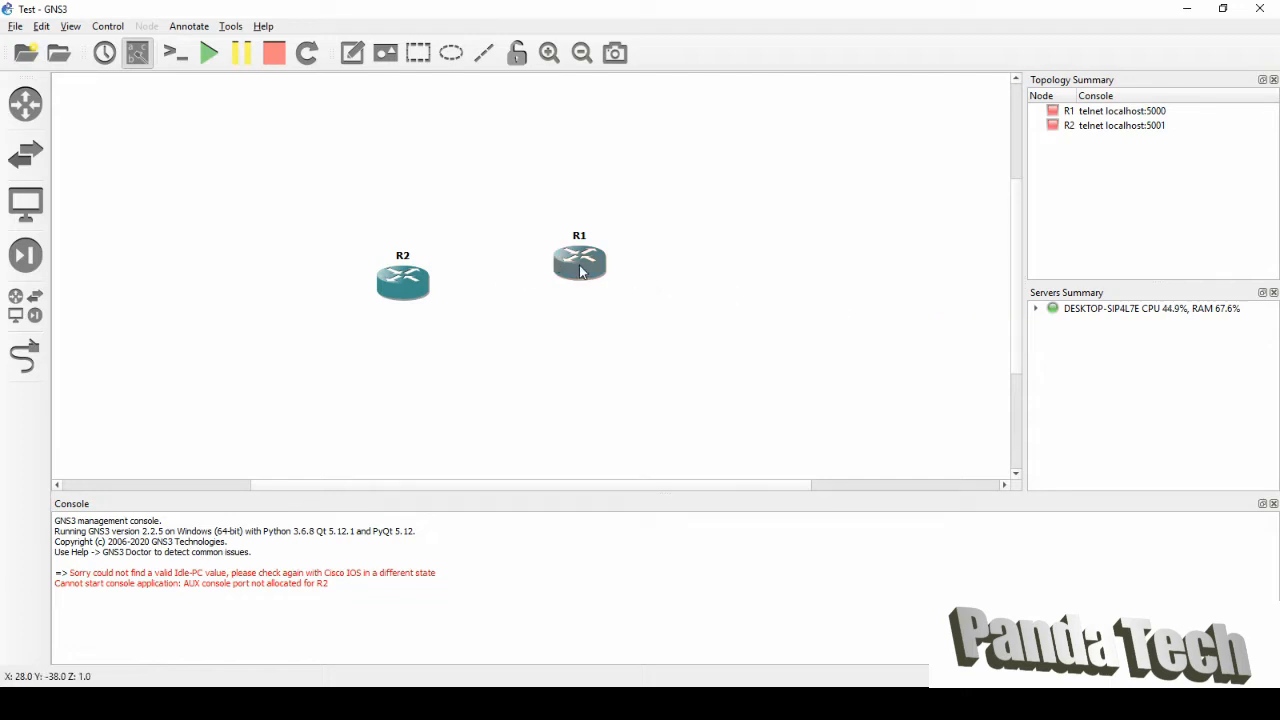
drag(580, 266, 605, 303)
drag(400, 286, 400, 294)
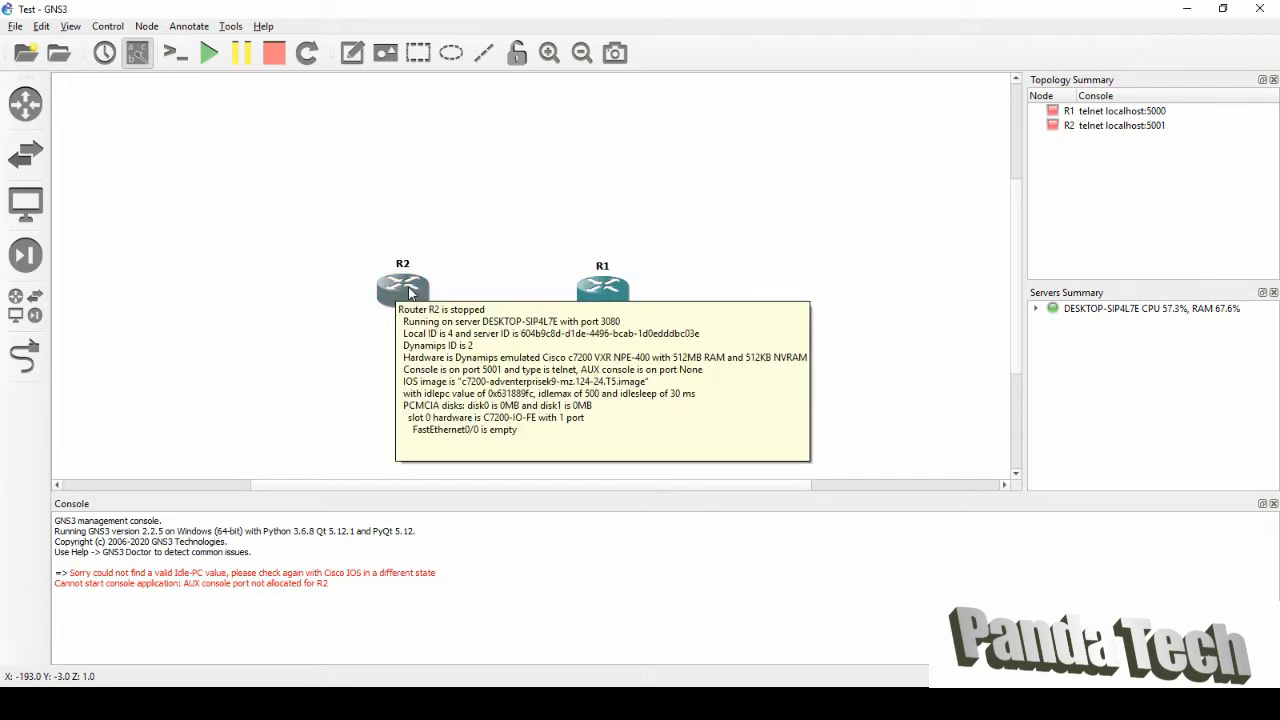
Draw a link joining R2's FastEthernet0/0 port to R1's FastEthernet0/0 port.
right_click(413, 288)
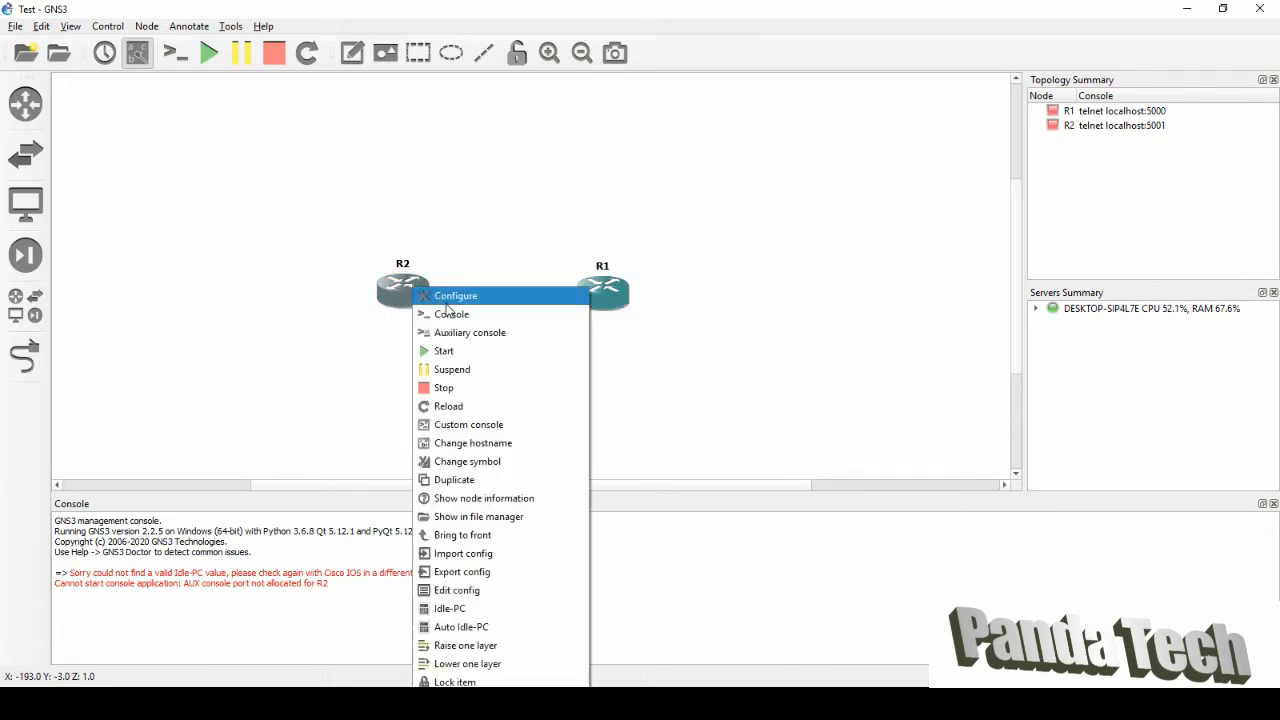
click(300, 390)
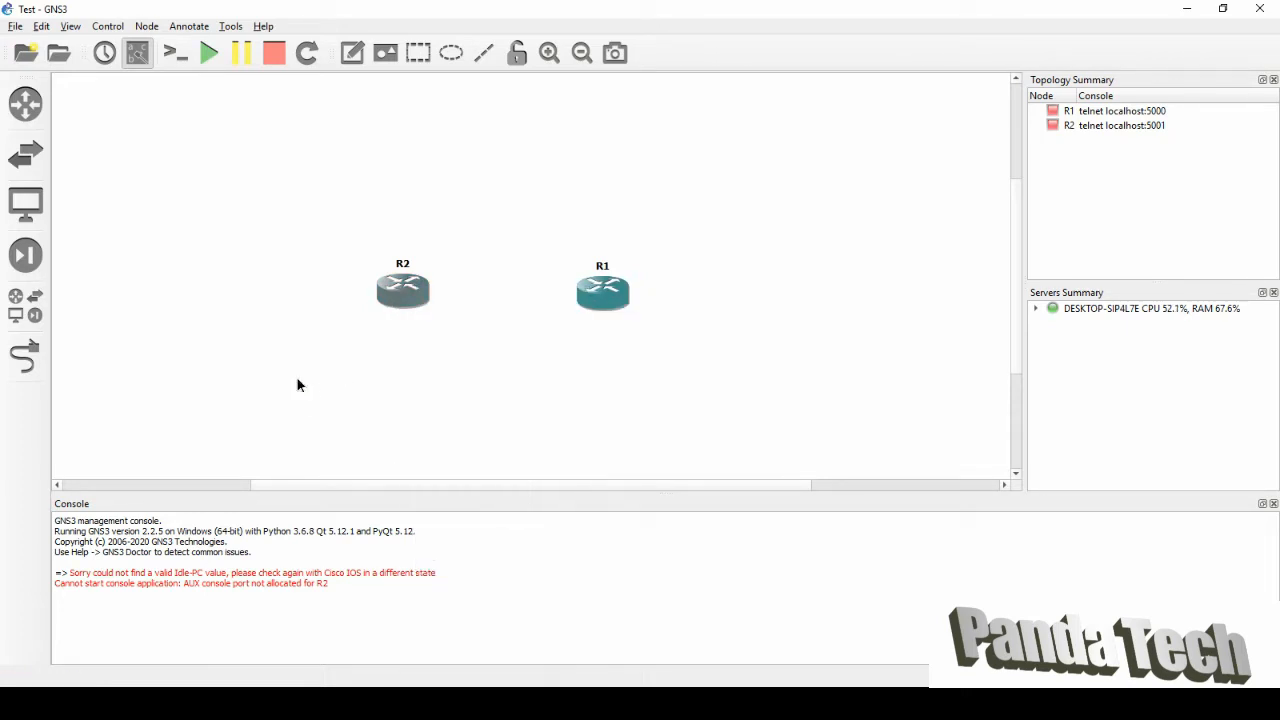
click(40, 362)
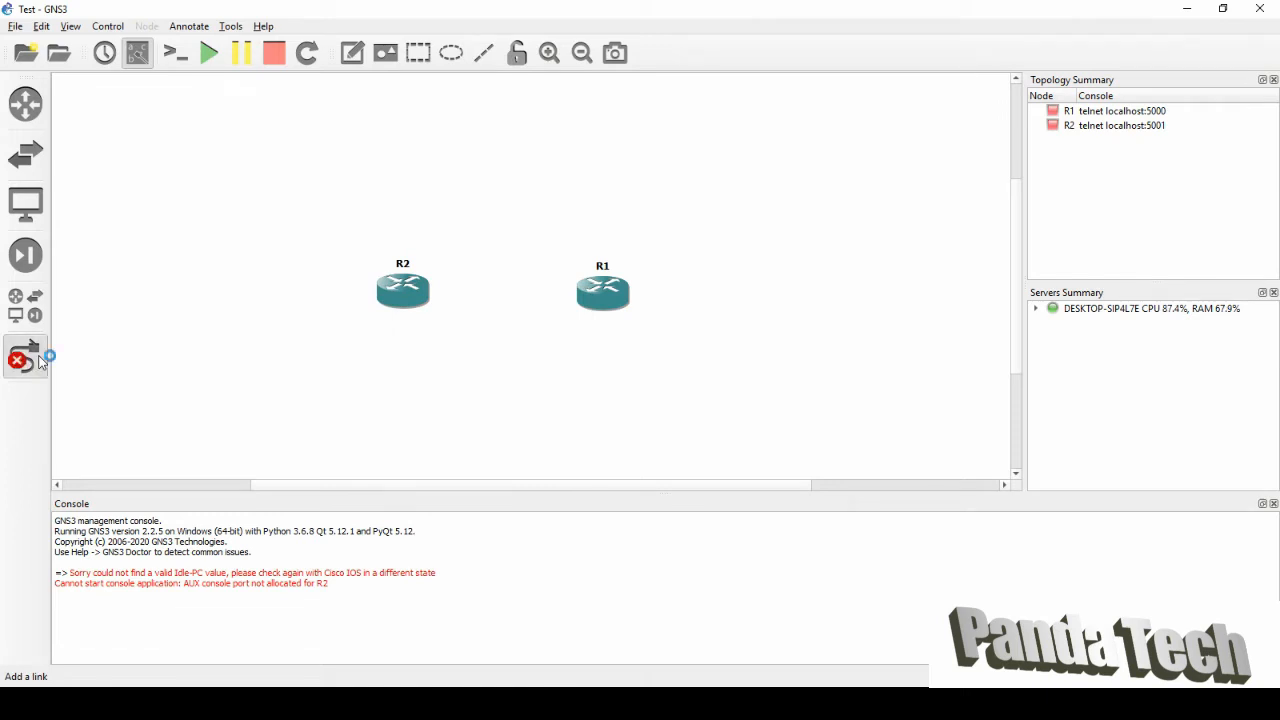
click(406, 290)
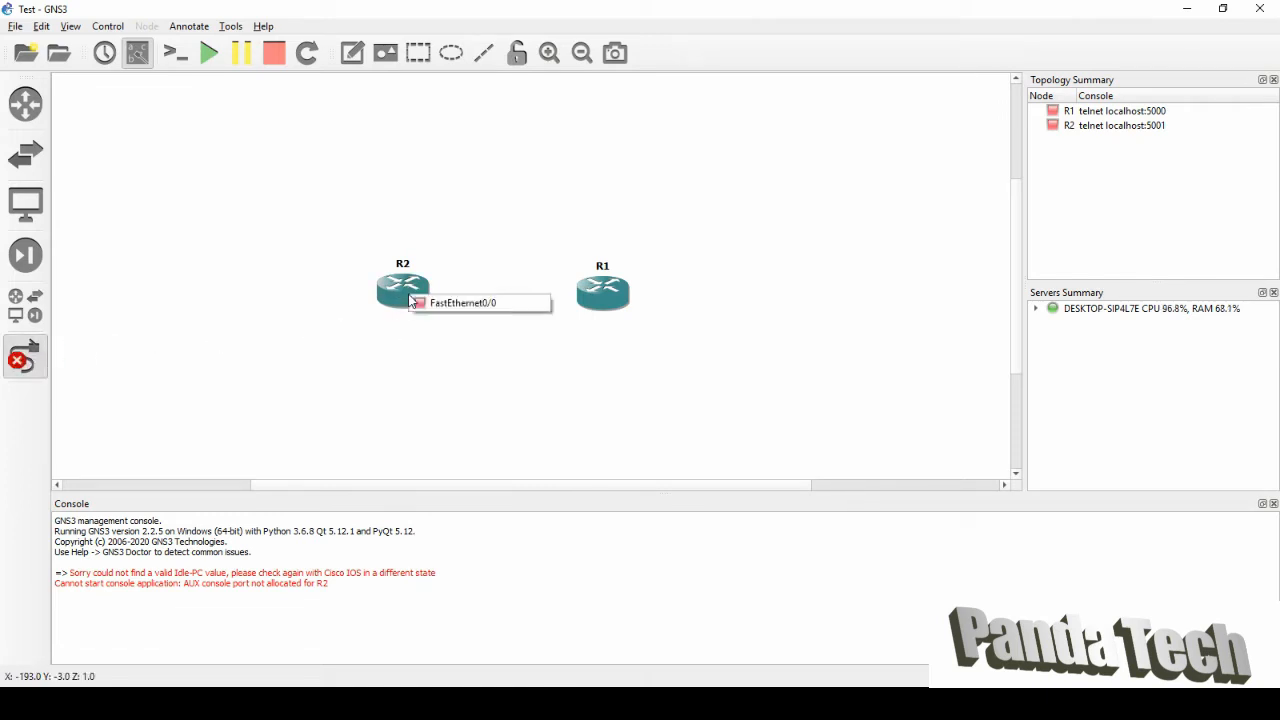
click(440, 303)
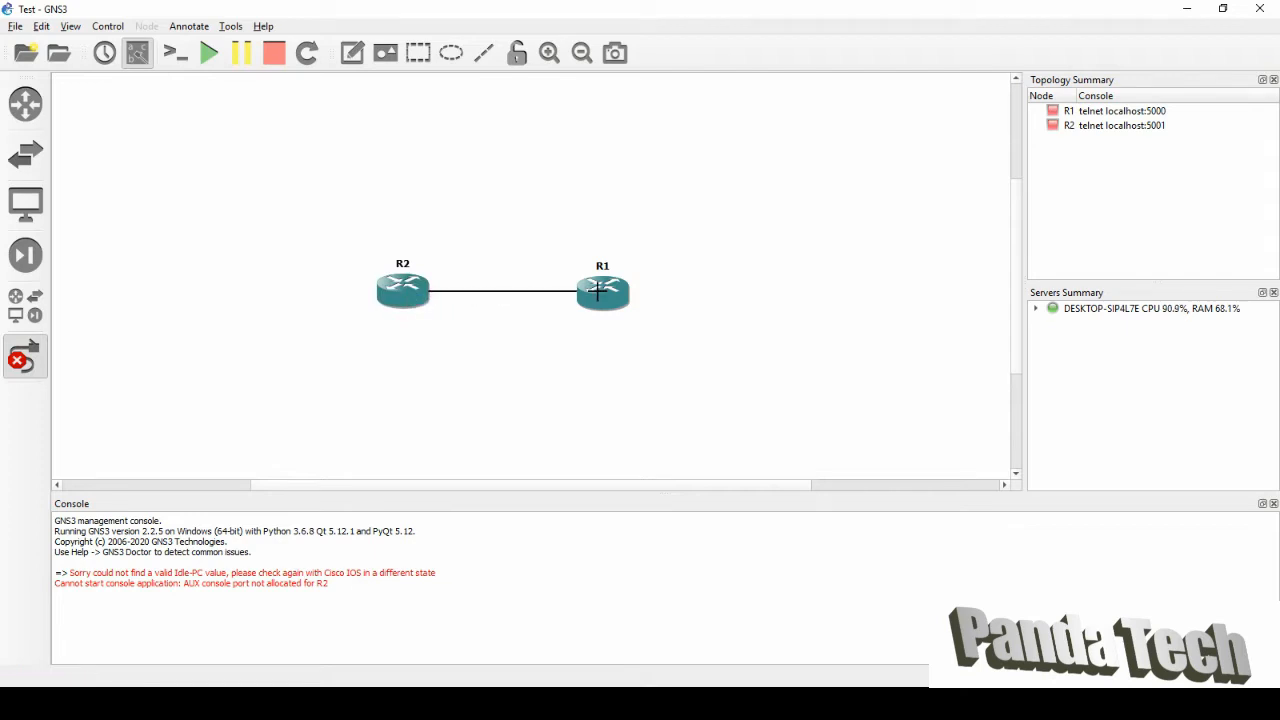
click(603, 292)
click(622, 299)
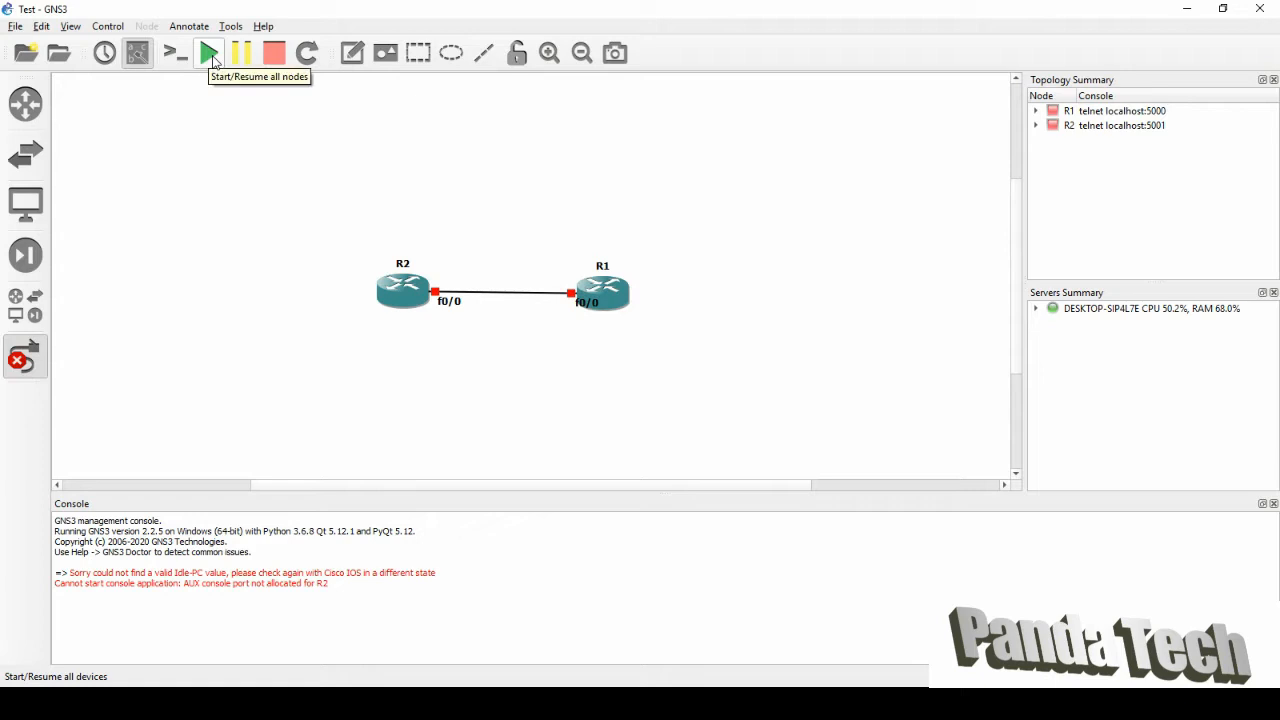
Start all nodes and add a '10.0.0.0 /24' note just above the R2–R1 link.
click(32, 362)
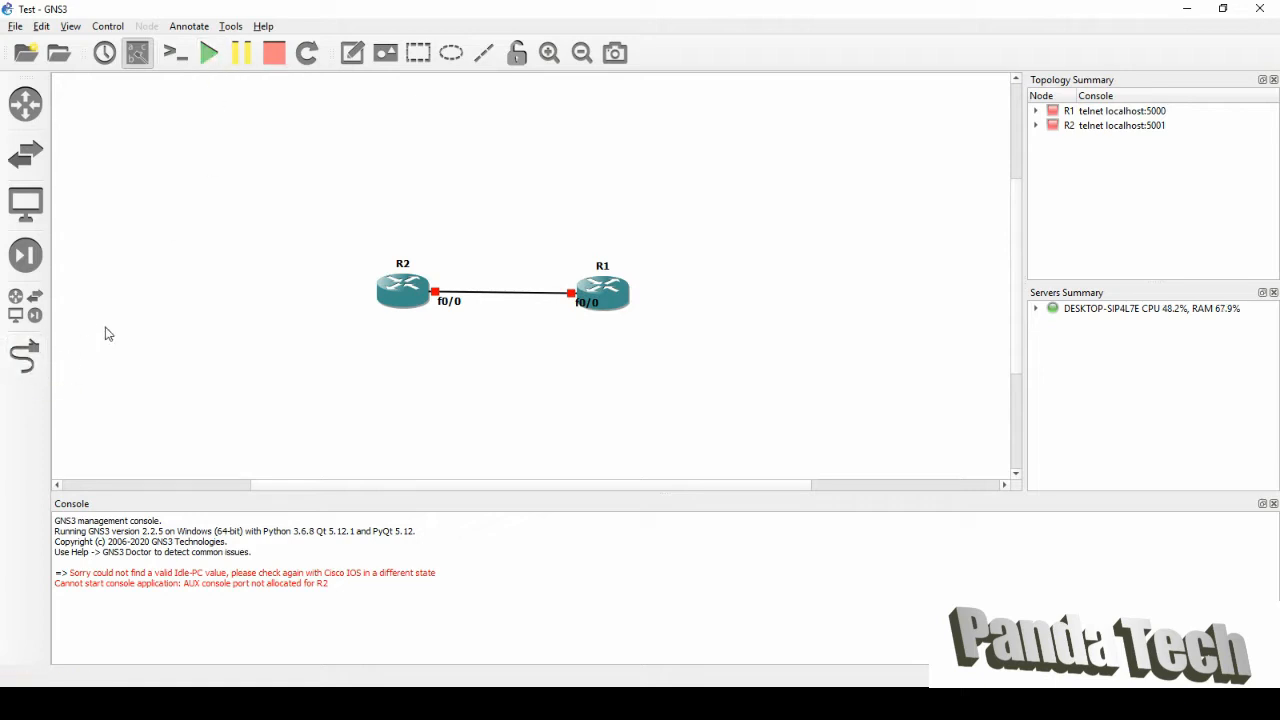
click(208, 52)
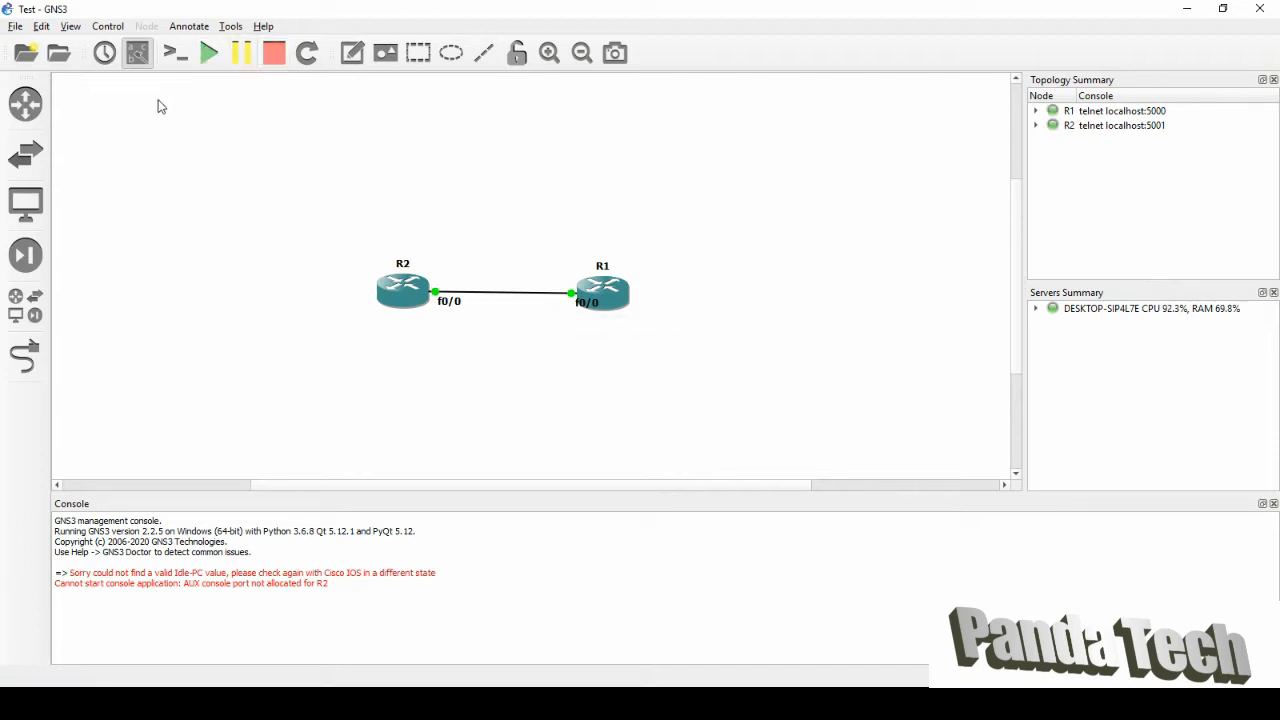
click(352, 52)
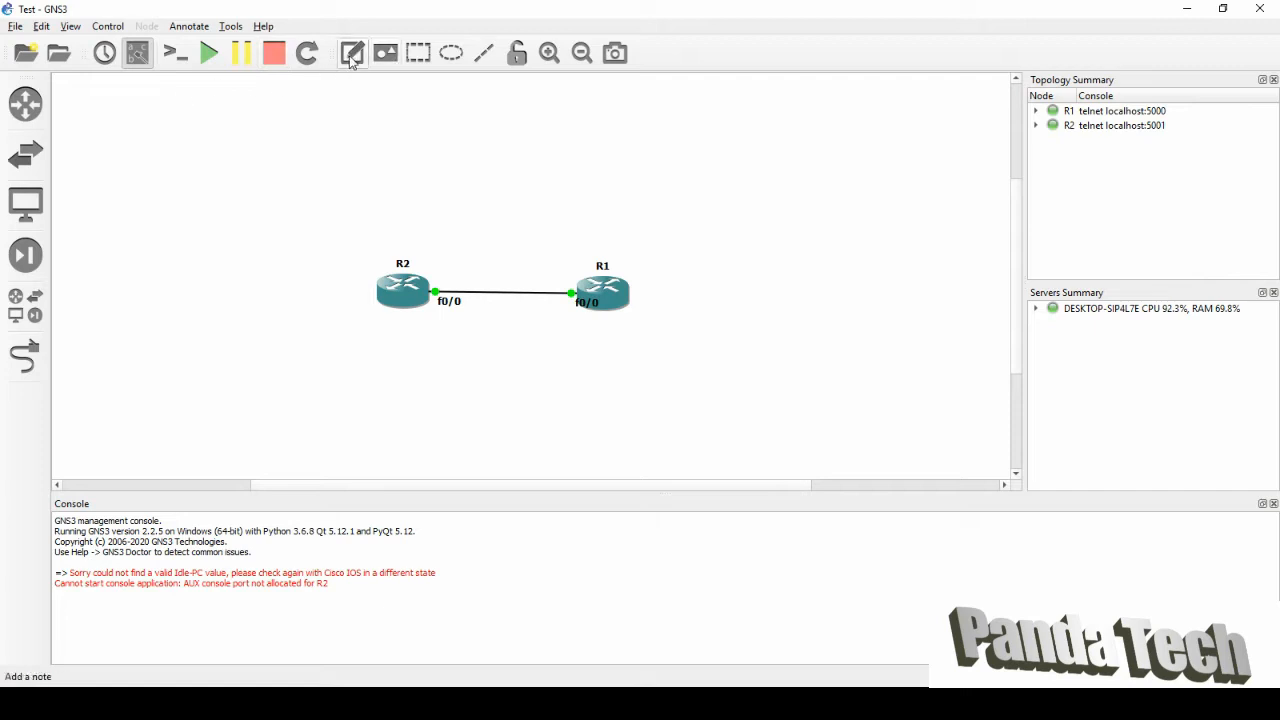
click(469, 276)
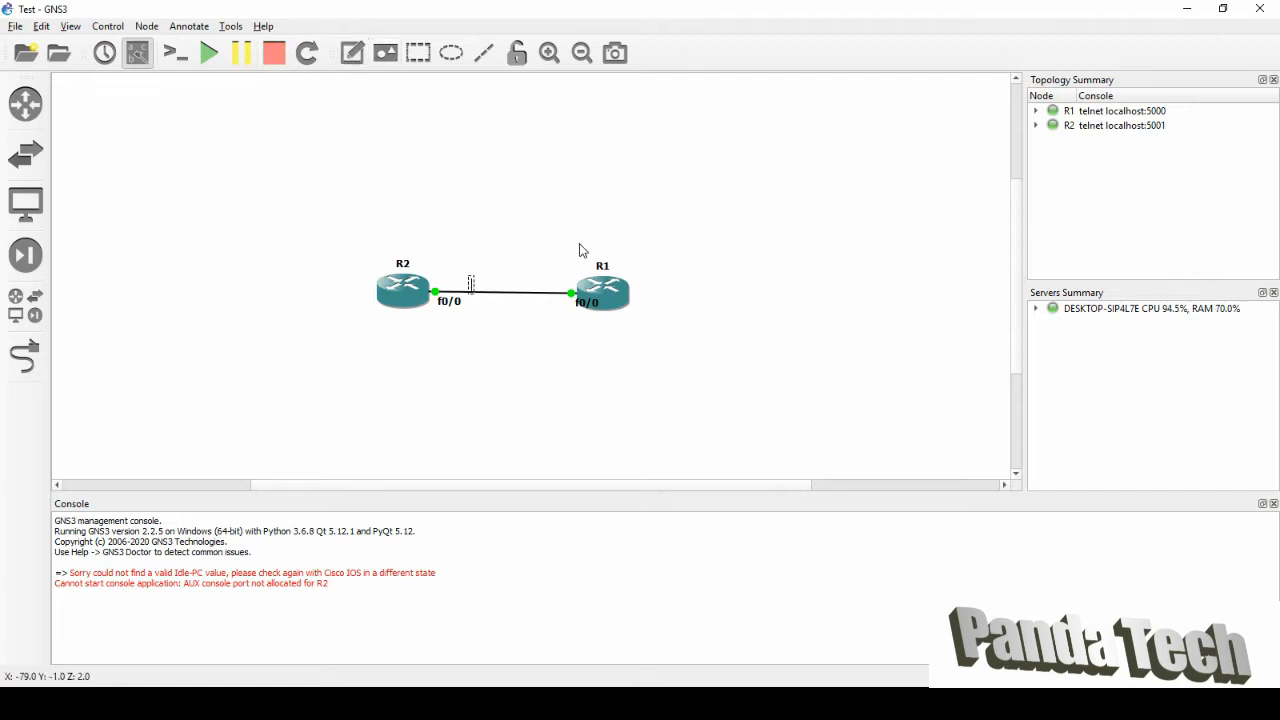
text(10.0.0.0)
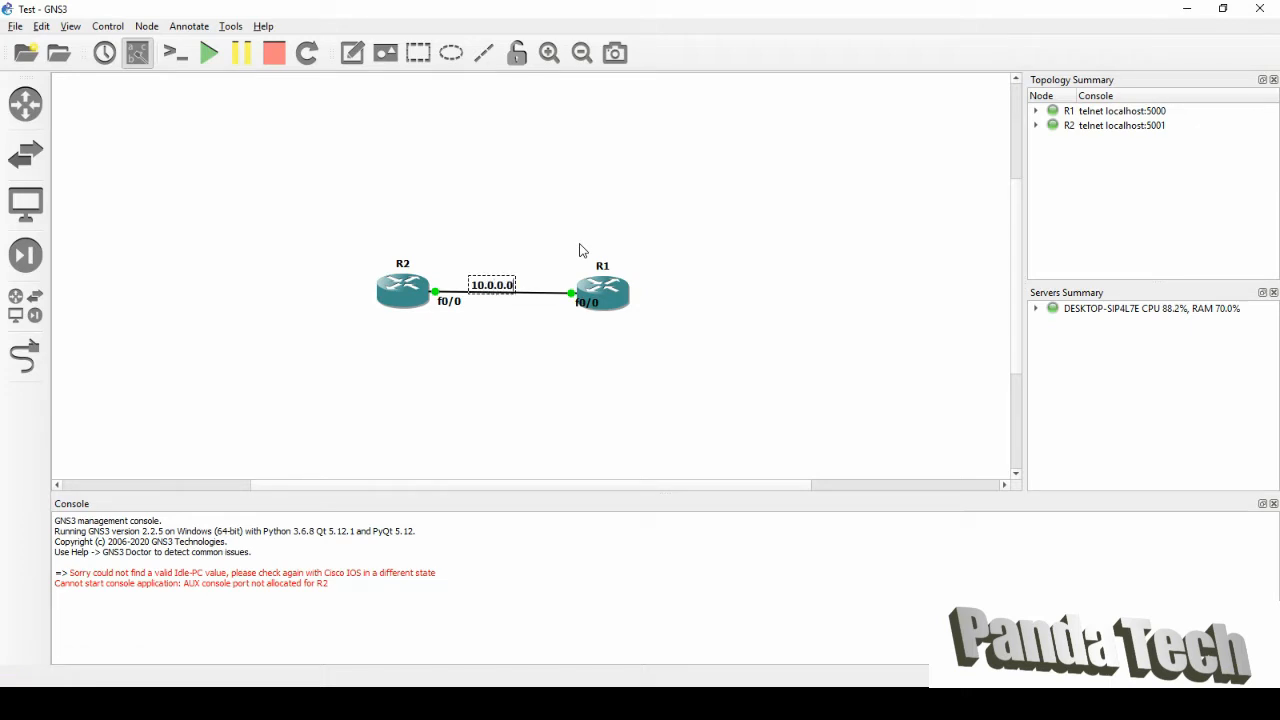
text( /24)
click(510, 270)
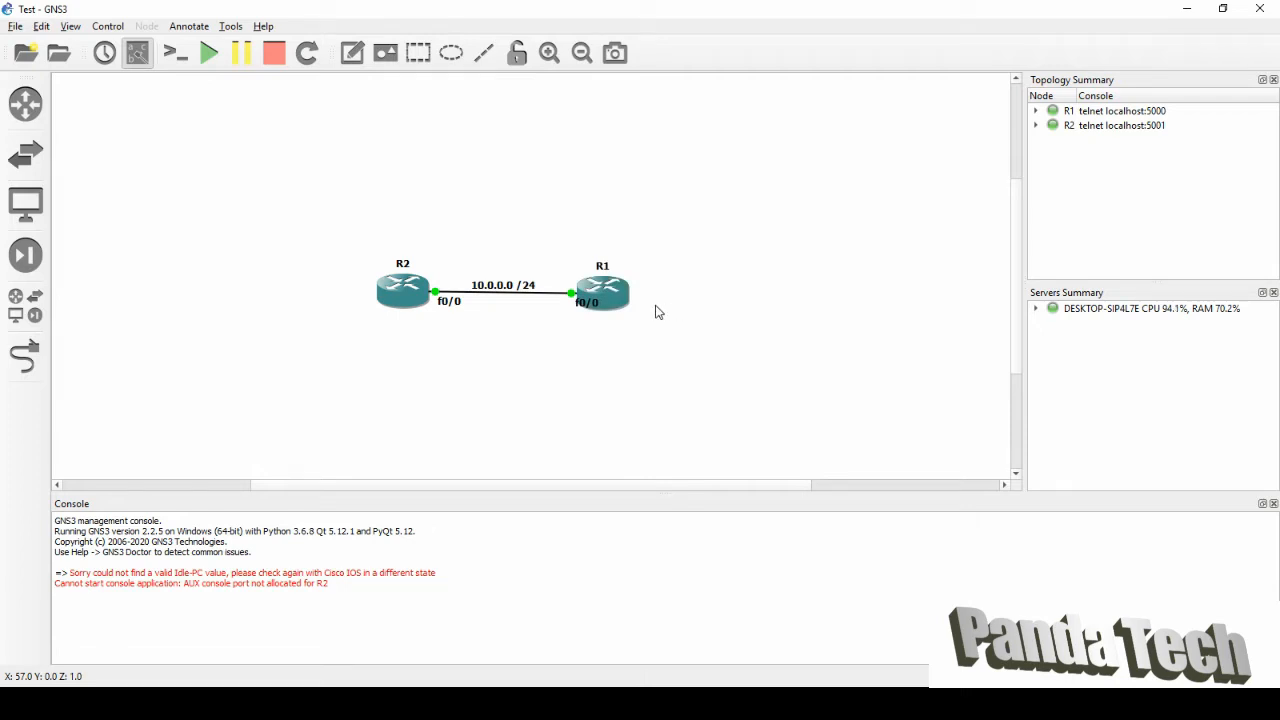
Open R1's console in Solar-PuTTY from its context menu to watch IOS boot.
right_click(612, 294)
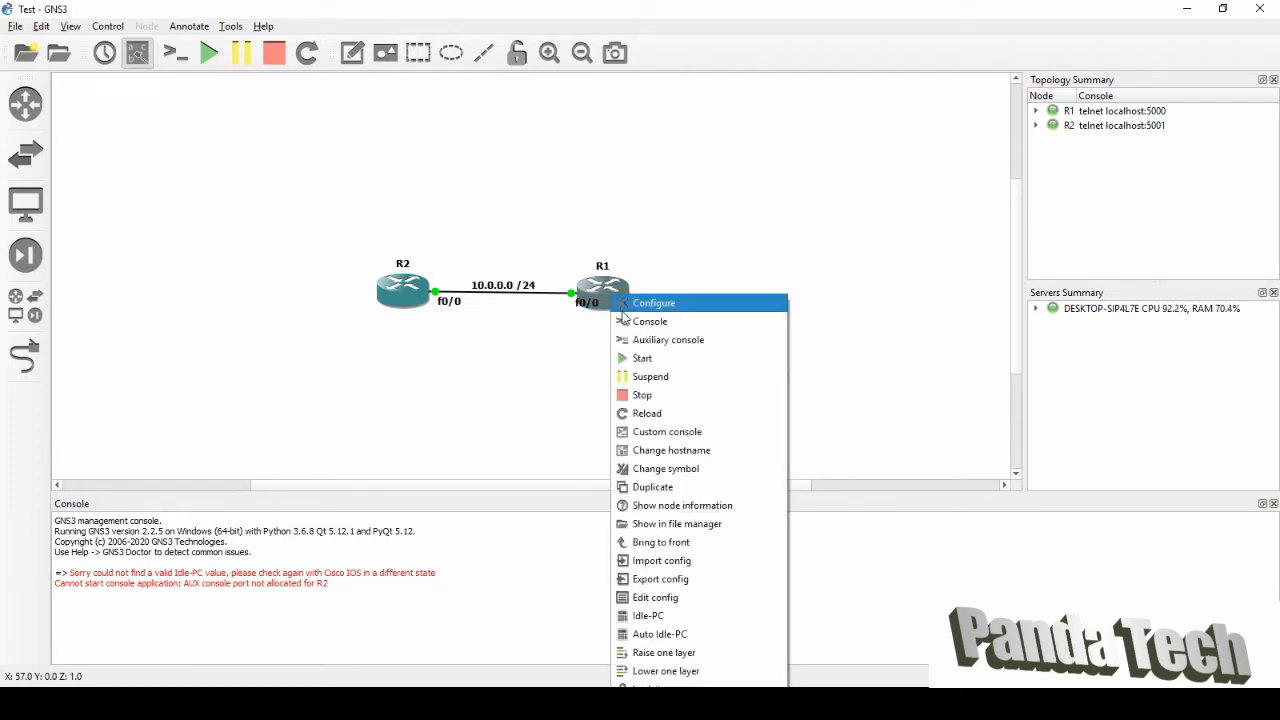
click(652, 321)
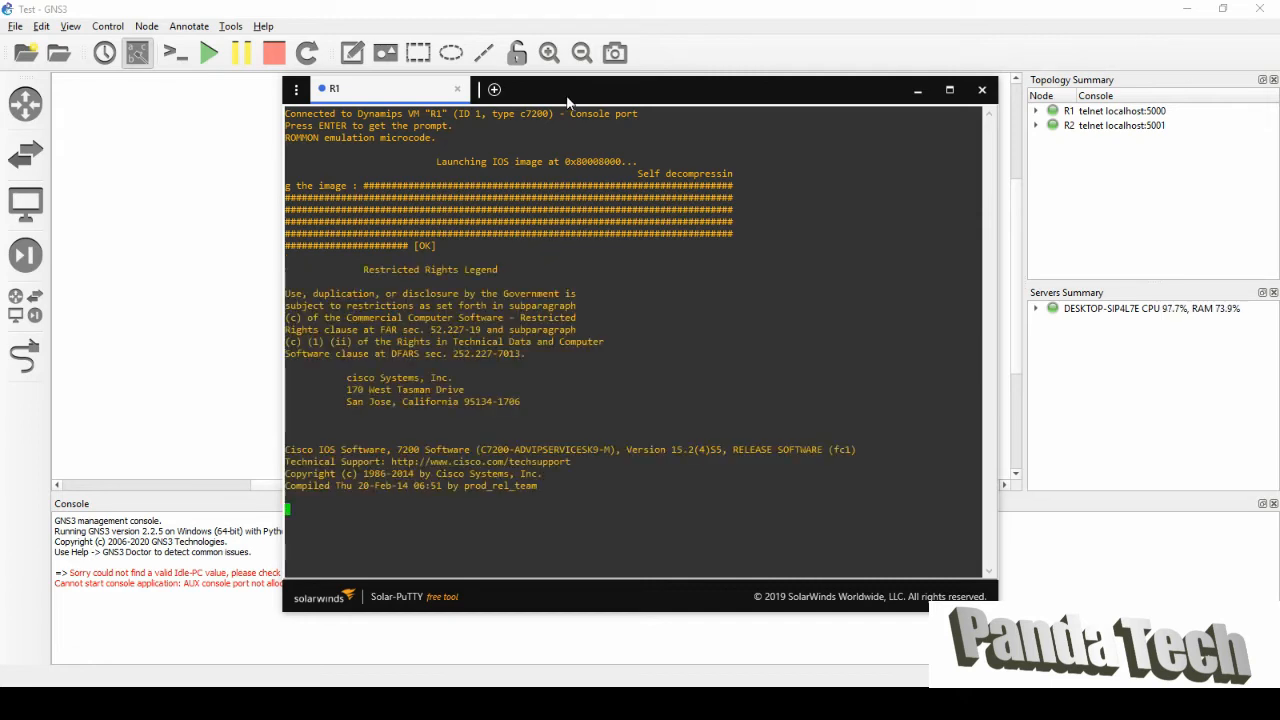
Reposition R1's Solar-PuTTY console window while the router finishes booting.
drag(569, 98, 586, 93)
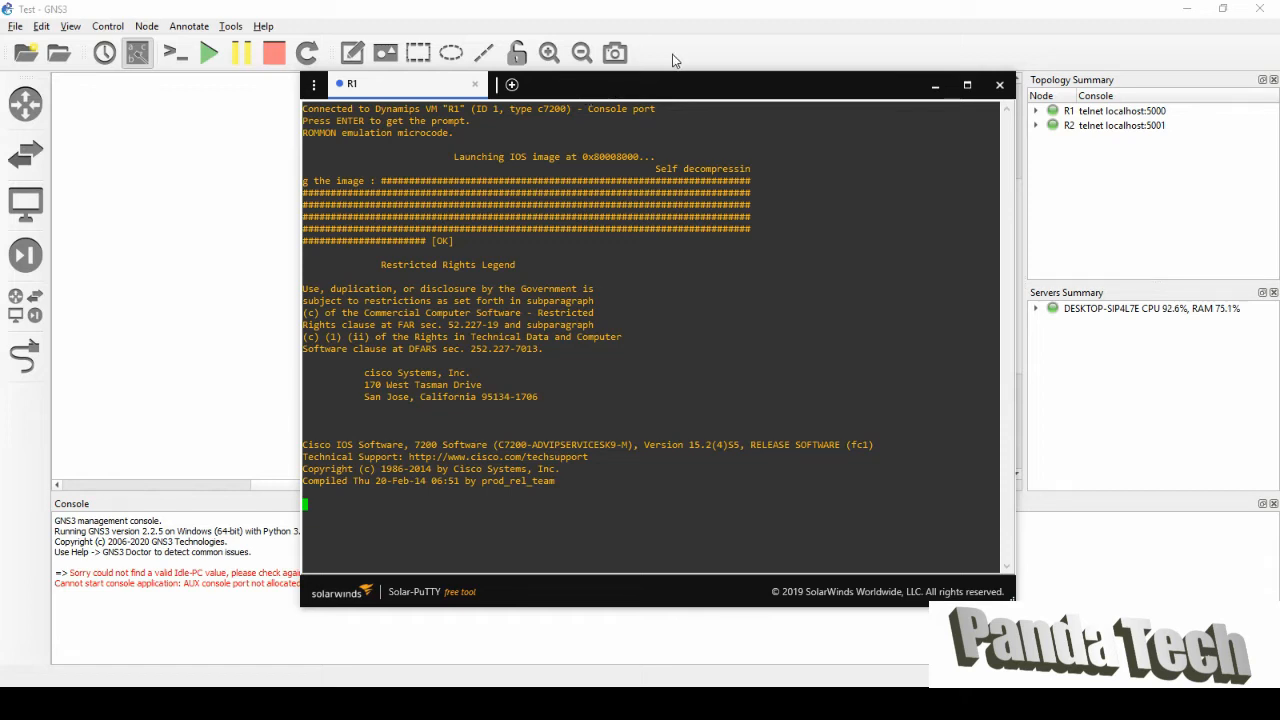
drag(676, 89, 698, 75)
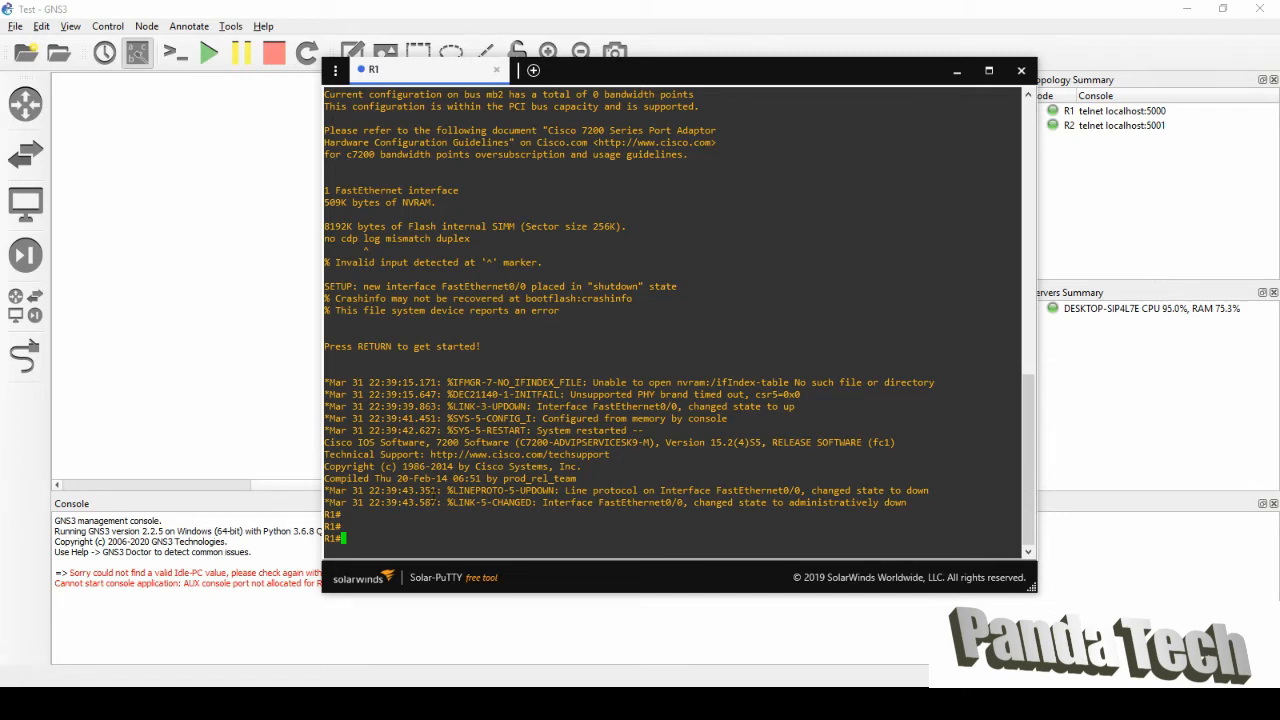
Enter global configuration mode with configure terminal, using ? and Tab for help.
text(config)
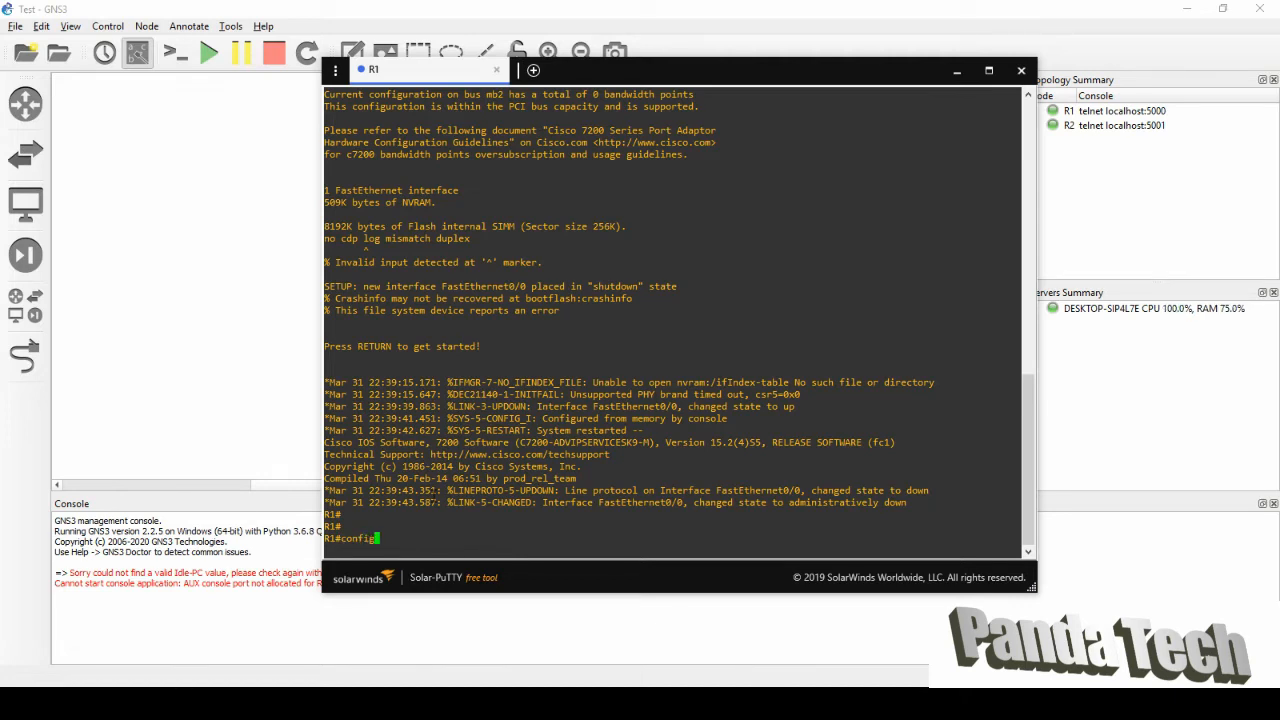
text(?)
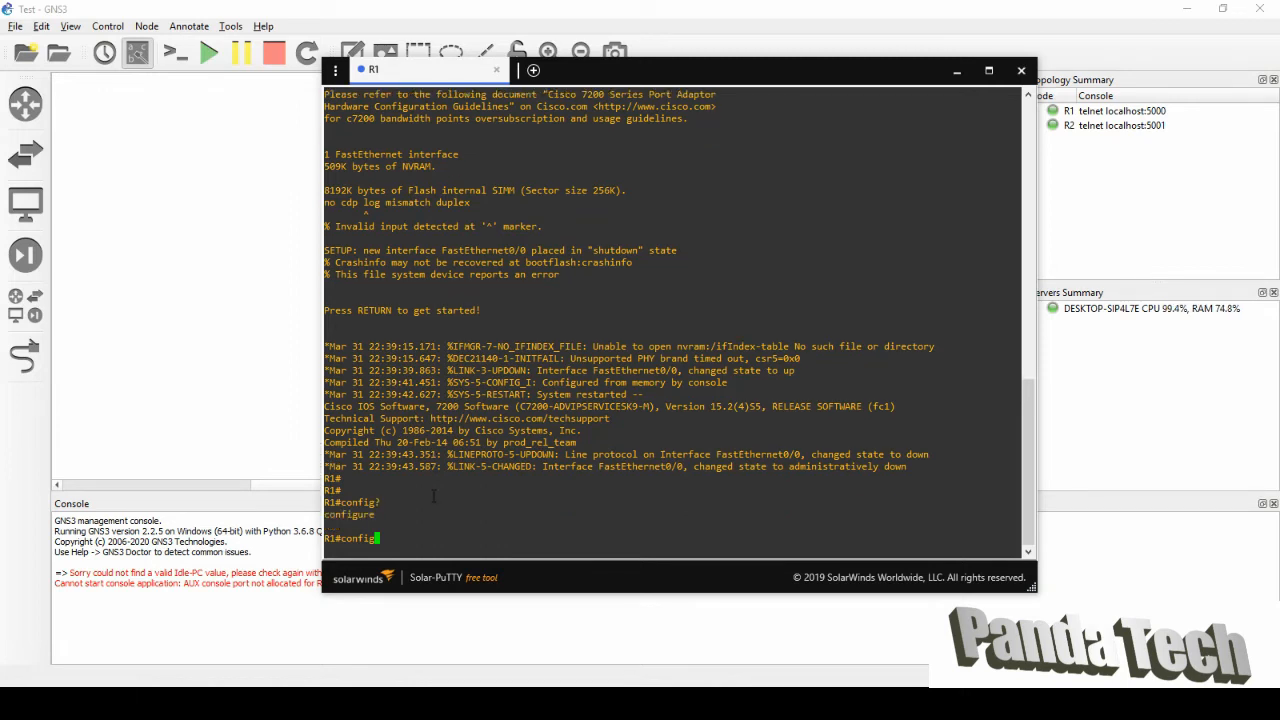
key(Tab)
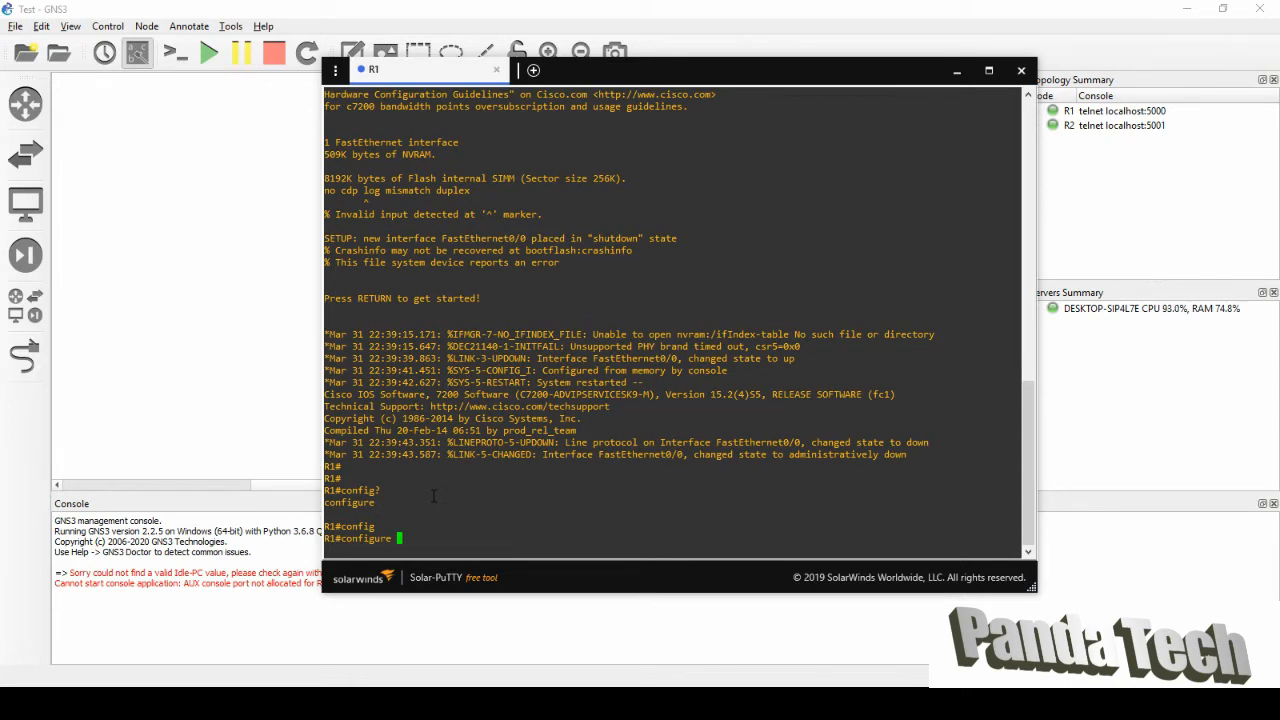
text(?)
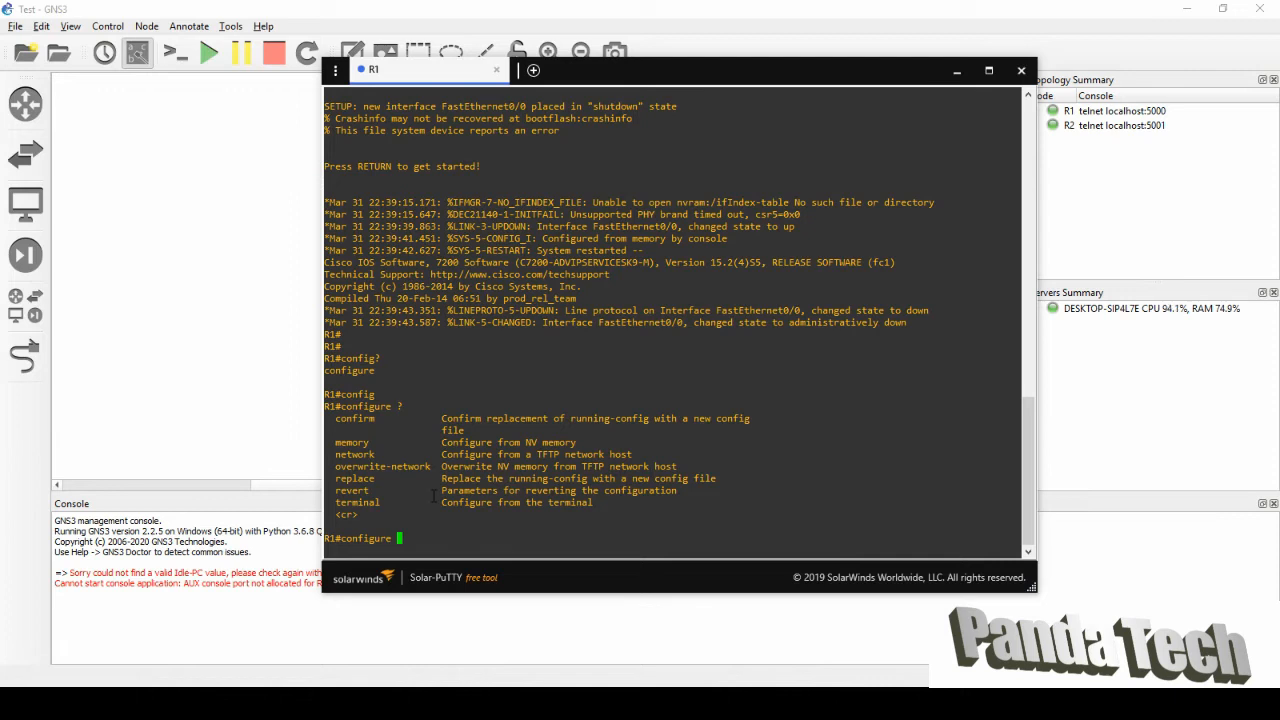
text(t)
key(Return)
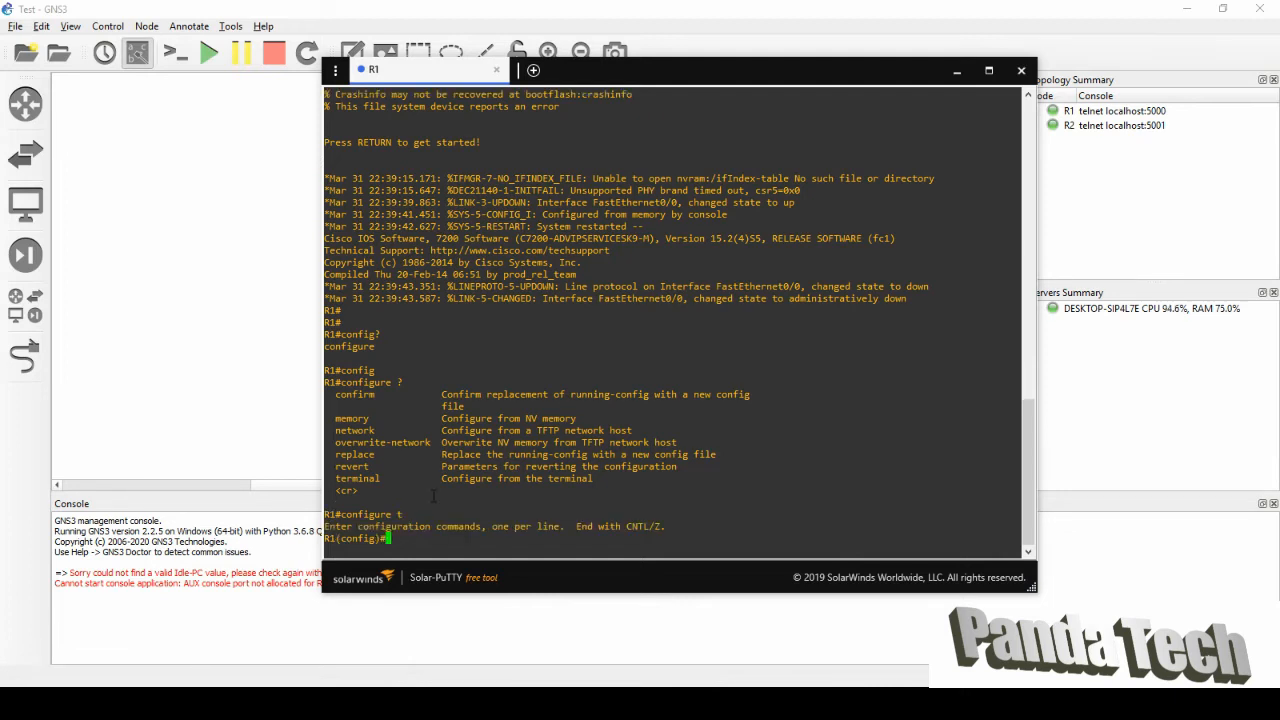
Rename the router to panda1 with the hostname panda1 command.
text(hostname)
text(panda1)
key(Return)
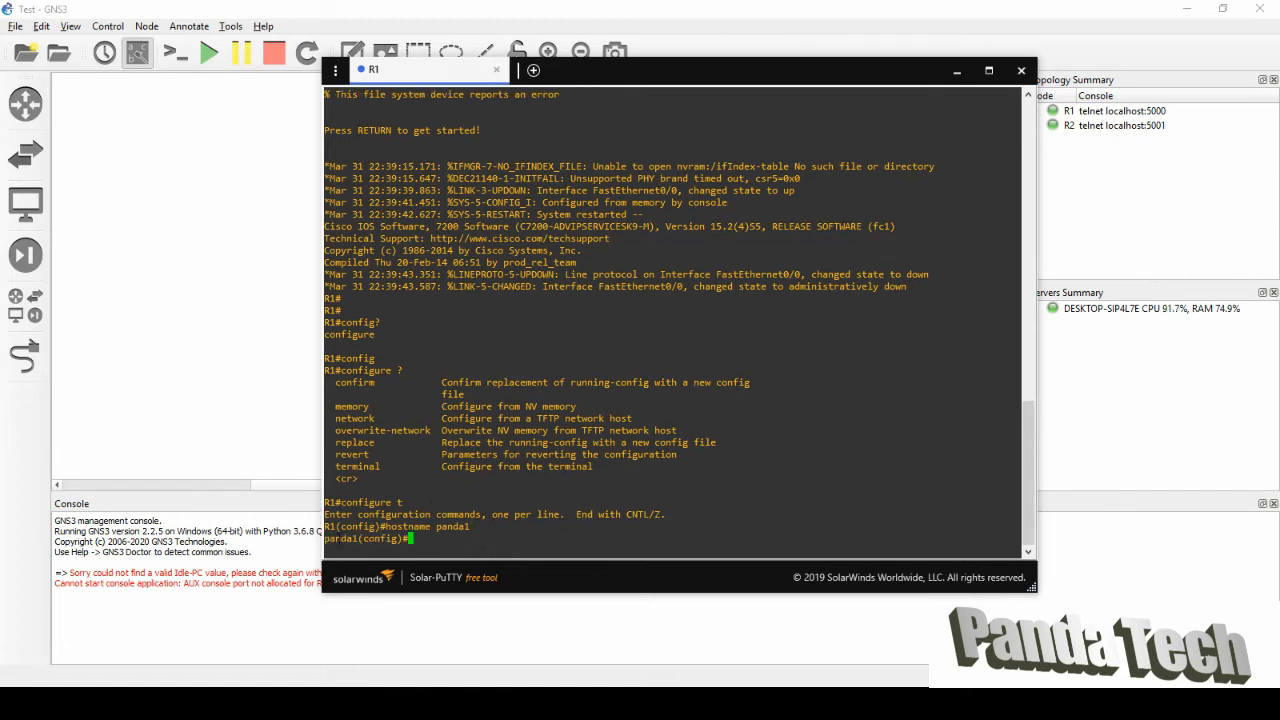
drag(359, 539, 324, 539)
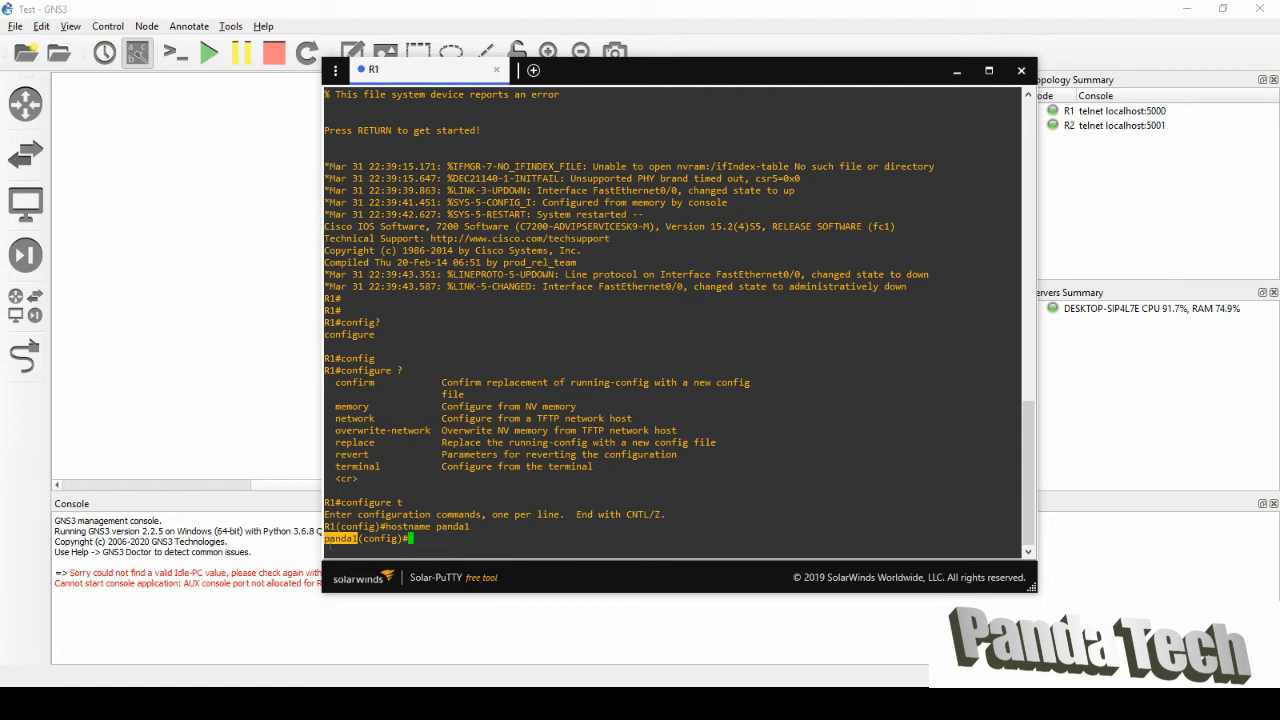
Try ip address 10.0.0.1 255.255.255.0 in global configuration; the router rejects it.
click(451, 539)
click(439, 551)
text(ip address 10.0.0)
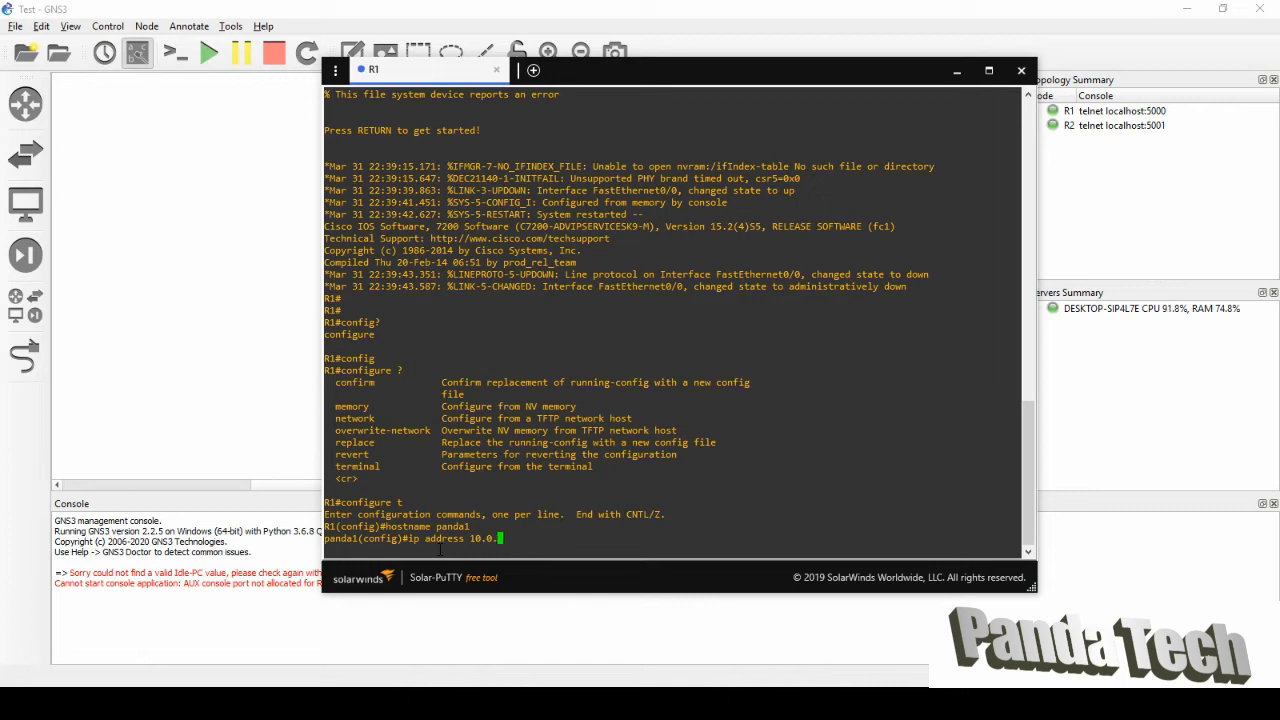
text(.1 255.255.255.0)
key(Return)
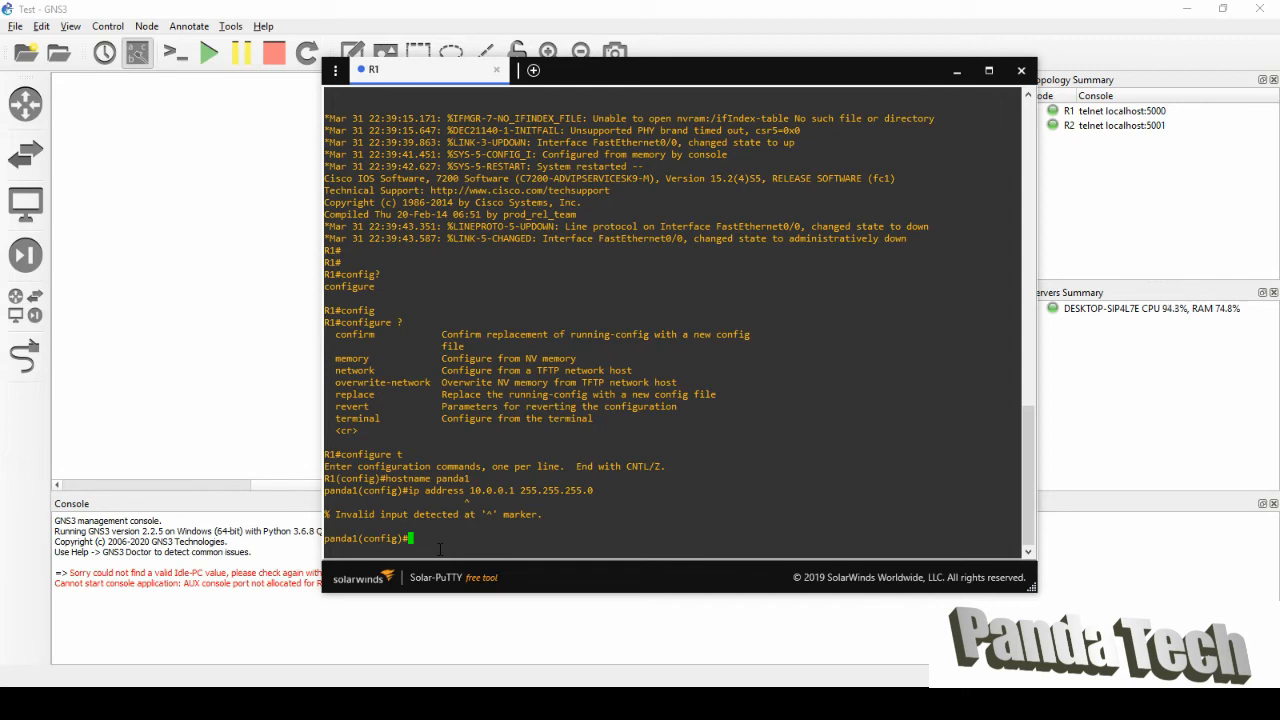
Recall the rejected address command, erase it, and begin typing int instead.
key(Up)
key(Left)
key(Left)
key(Left)
key(Left)
key(Left)
key(Left)
key(Left)
key(Left)
key(Left)
key(Left)
key(Left)
key(Left)
key(Left)
key(Left)
key(Left)
key(Left)
key(Left)
key(Left)
key(Left)
key(Left)
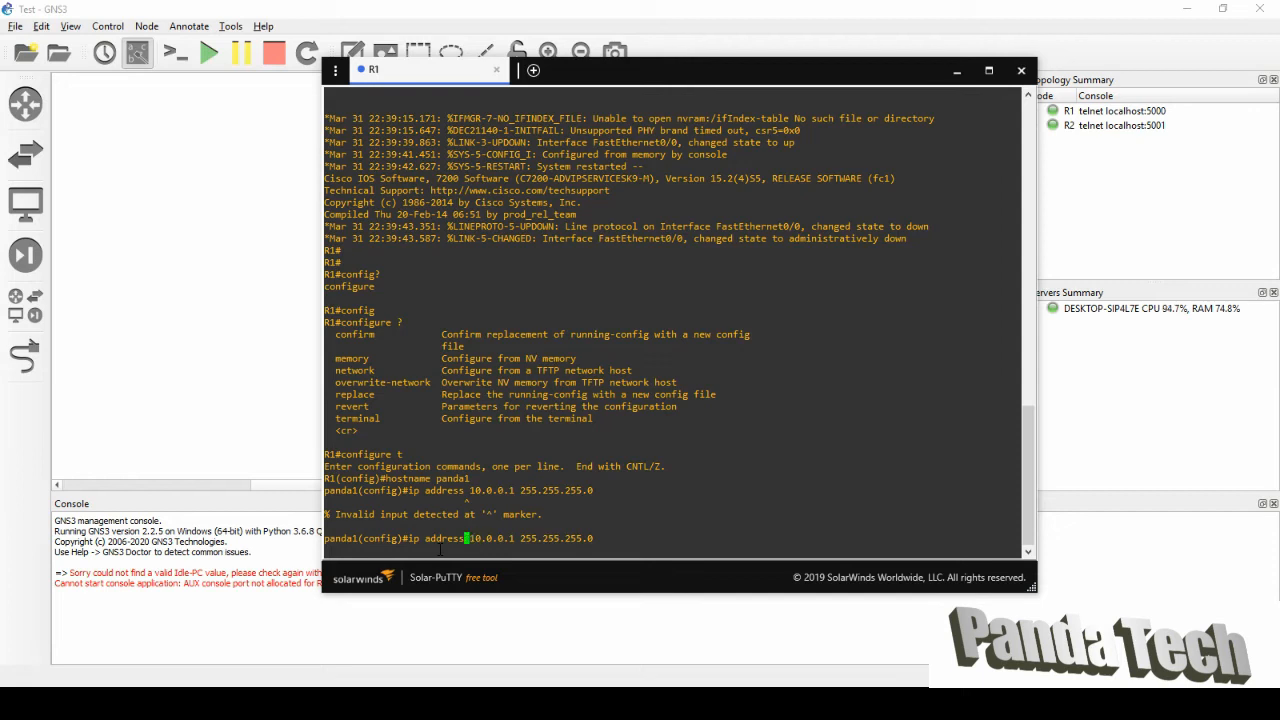
key(Left)
key(Left)
key(Left)
key(Right)
key(Right)
key(Right)
key(Right)
key(Right)
key(Right)
key(Right)
key(Right)
key(Right)
key(Right)
key(Right)
key(Right)
key(Right)
key(Right)
key(Right)
key(Right)
key(Right)
key(Right)
key(Right)
key(Right)
key(BackSpace)
key(BackSpace)
key(BackSpace)
key(BackSpace)
key(BackSpace)
key(BackSpace)
key(BackSpace)
key(BackSpace)
key(BackSpace)
key(BackSpace)
key(BackSpace)
key(BackSpace)
key(BackSpace)
key(BackSpace)
key(BackSpace)
key(BackSpace)
key(BackSpace)
key(BackSpace)
key(BackSpace)
key(BackSpace)
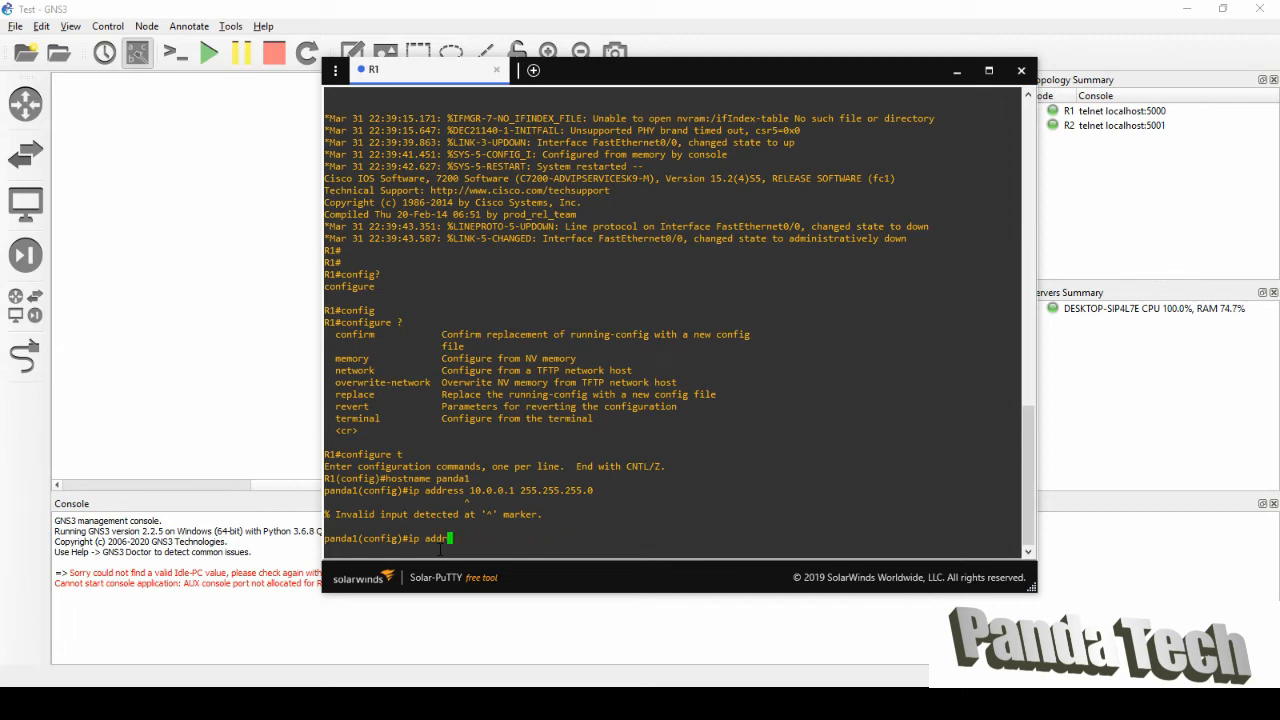
text(int)
Enter interface fa0/0 configuration on panda1 using the completed interface command.
drag(628, 72, 921, 55)
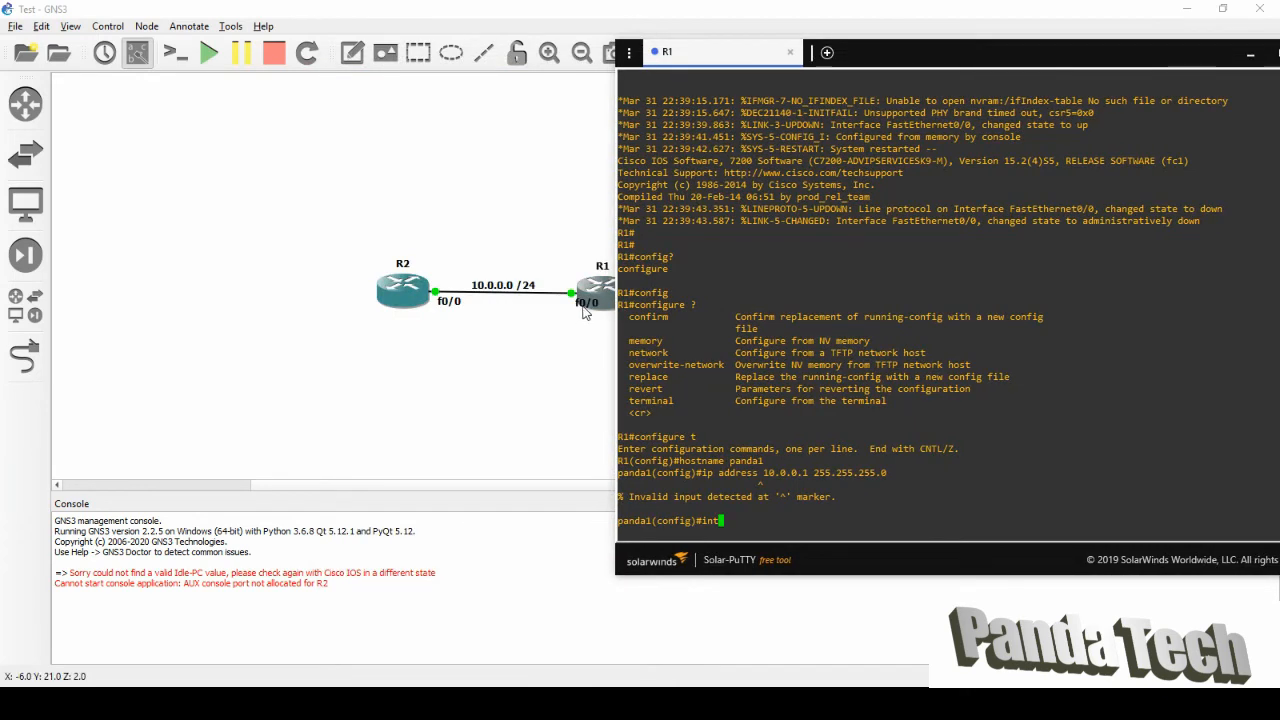
drag(1047, 56, 936, 53)
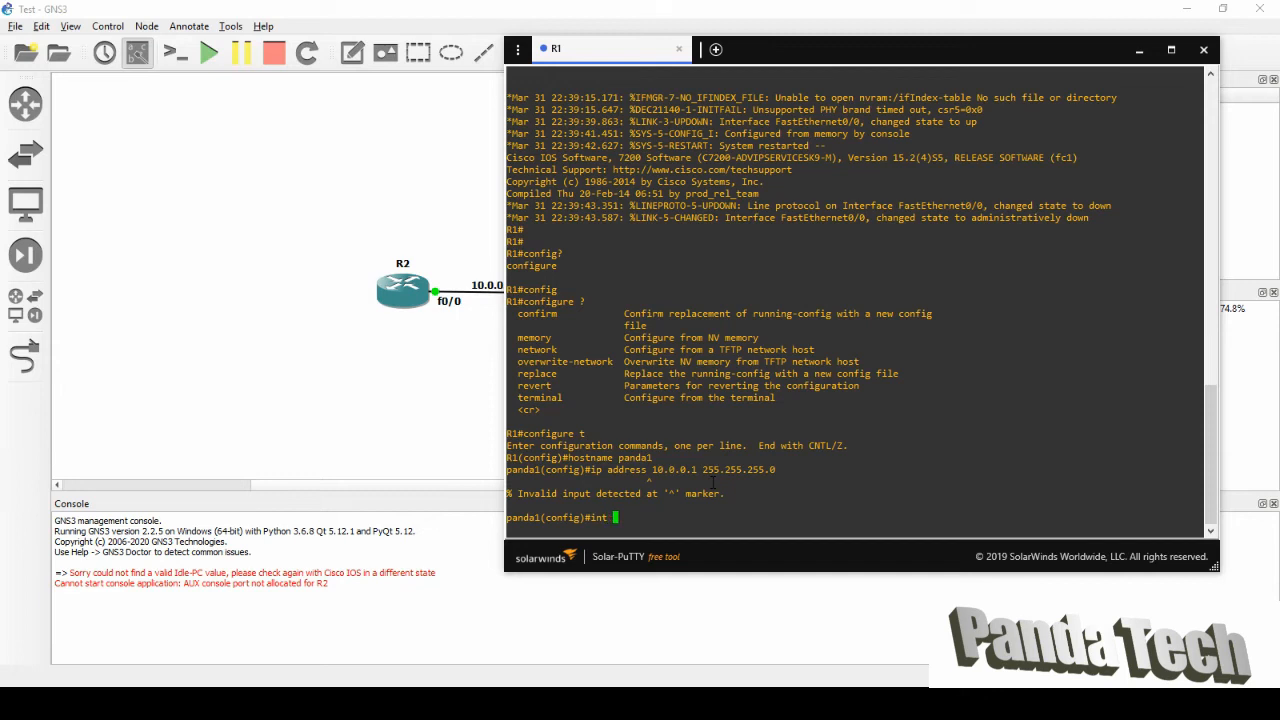
key(BackSpace)
text(?)
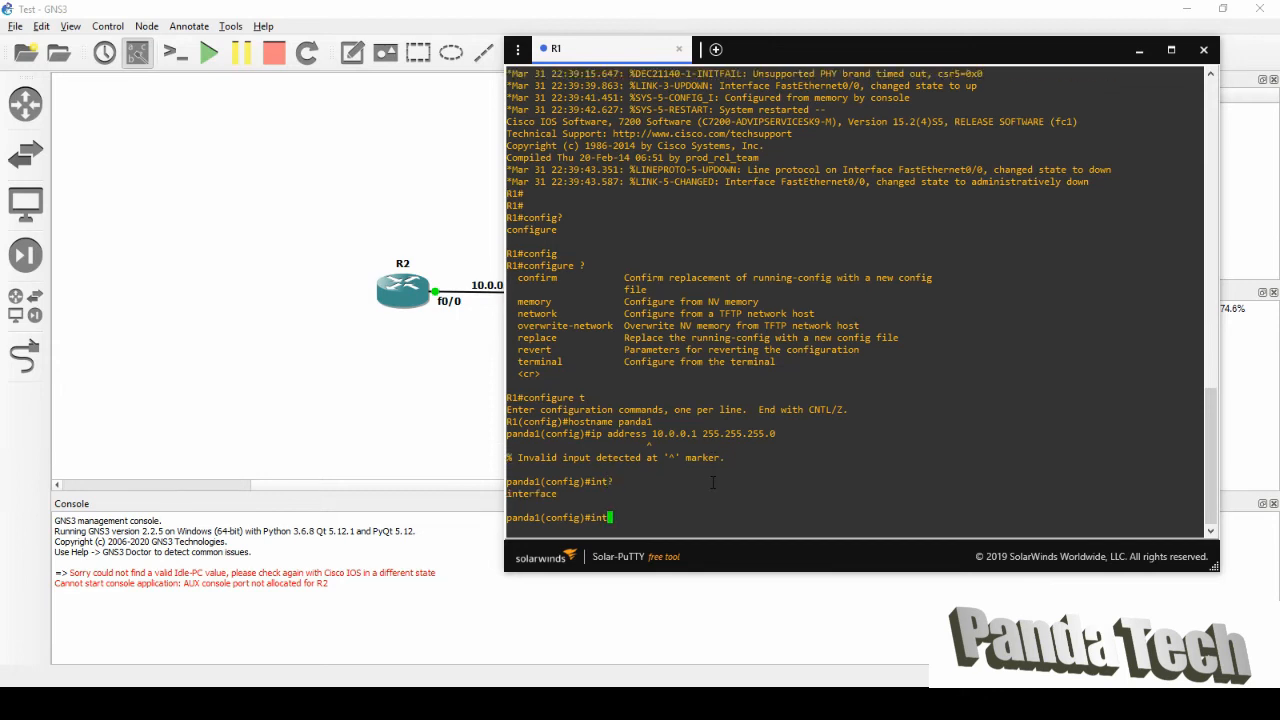
key(Tab)
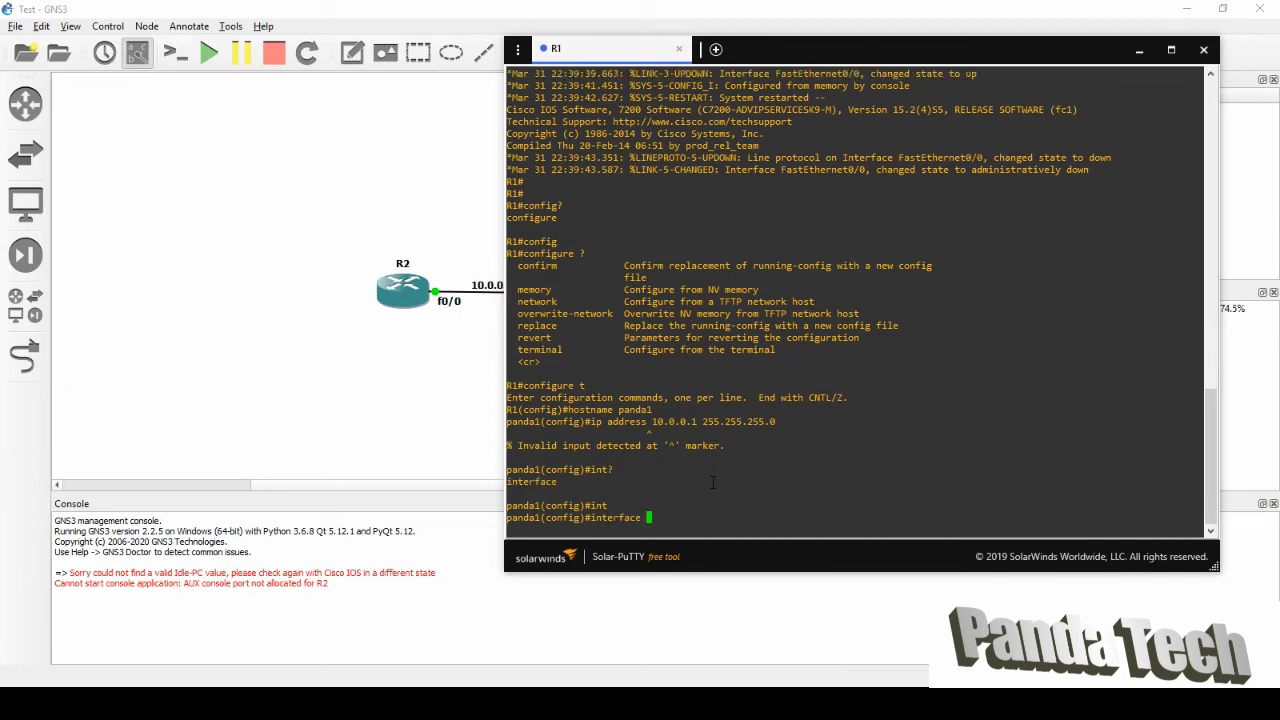
text(fa0/0)
key(Return)
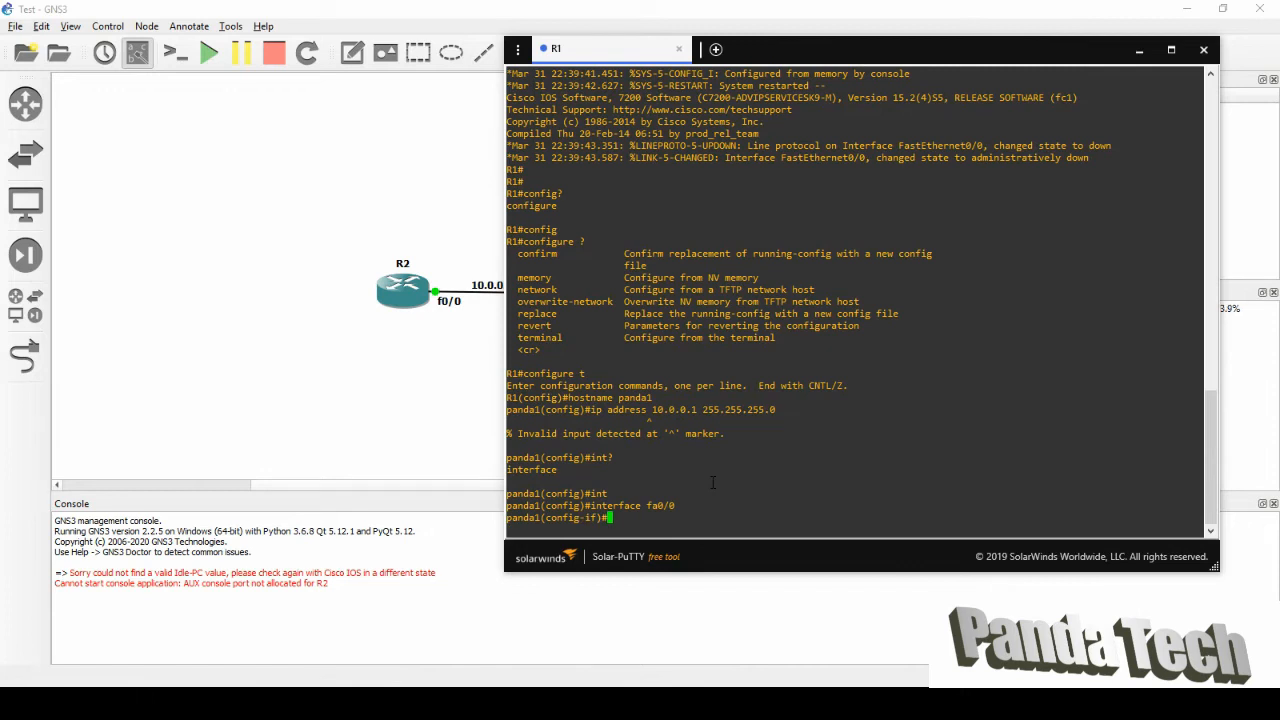
Assign 10.0.0.1 255.255.255.0 to fa0/0 and enable it with no shut.
key(Up)
key(Up)
key(Up)
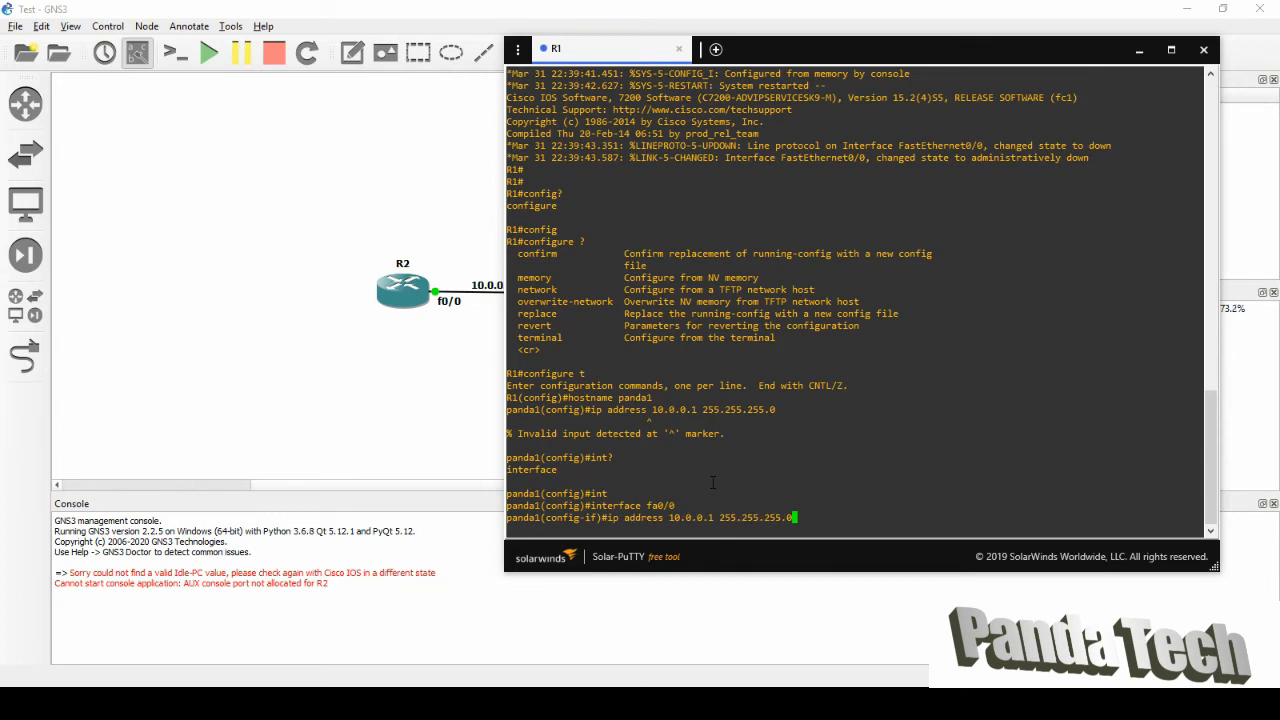
key(Return)
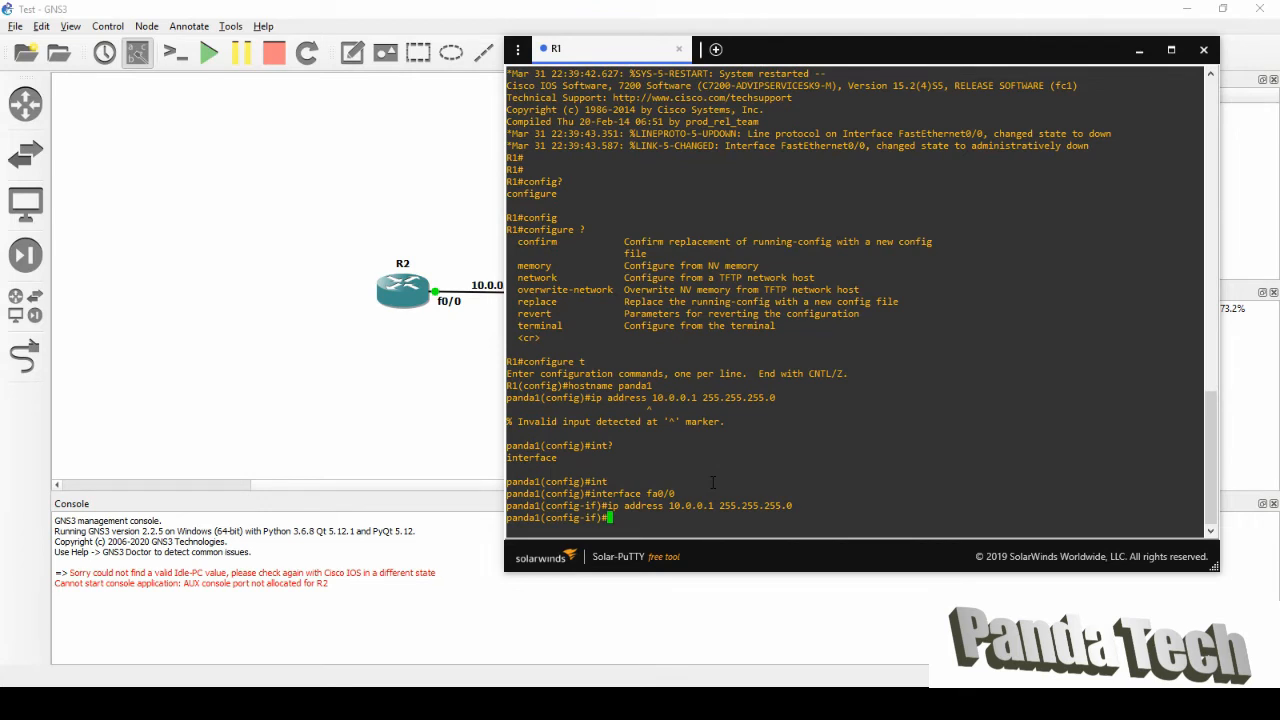
text(no shut)
key(Return)
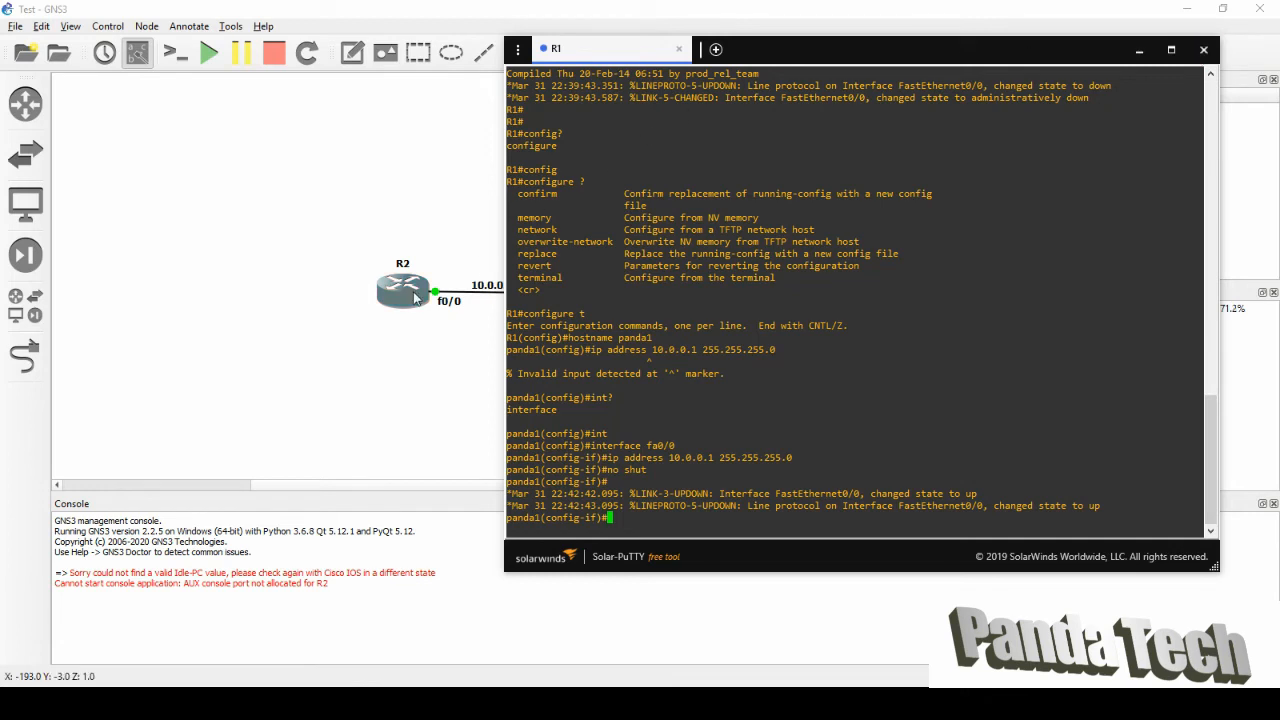
Open R2's console from its context menu and get a fresh command prompt.
click(482, 266)
right_click(414, 293)
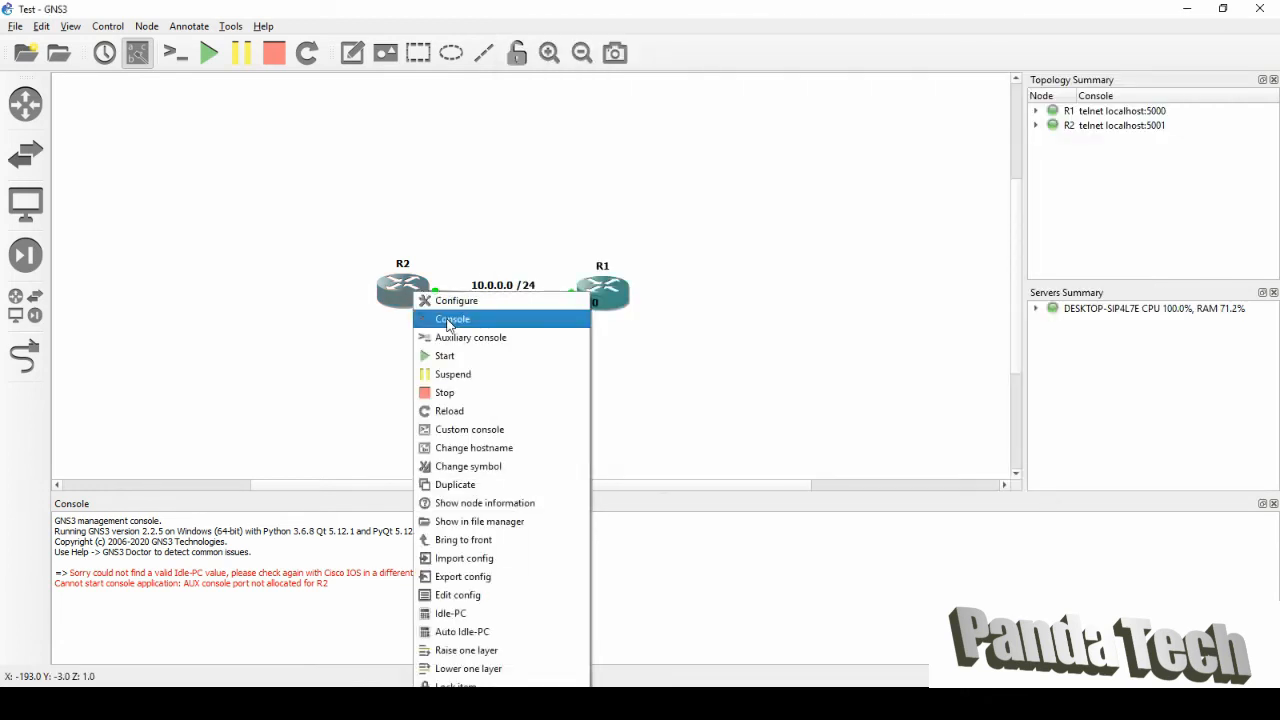
click(449, 320)
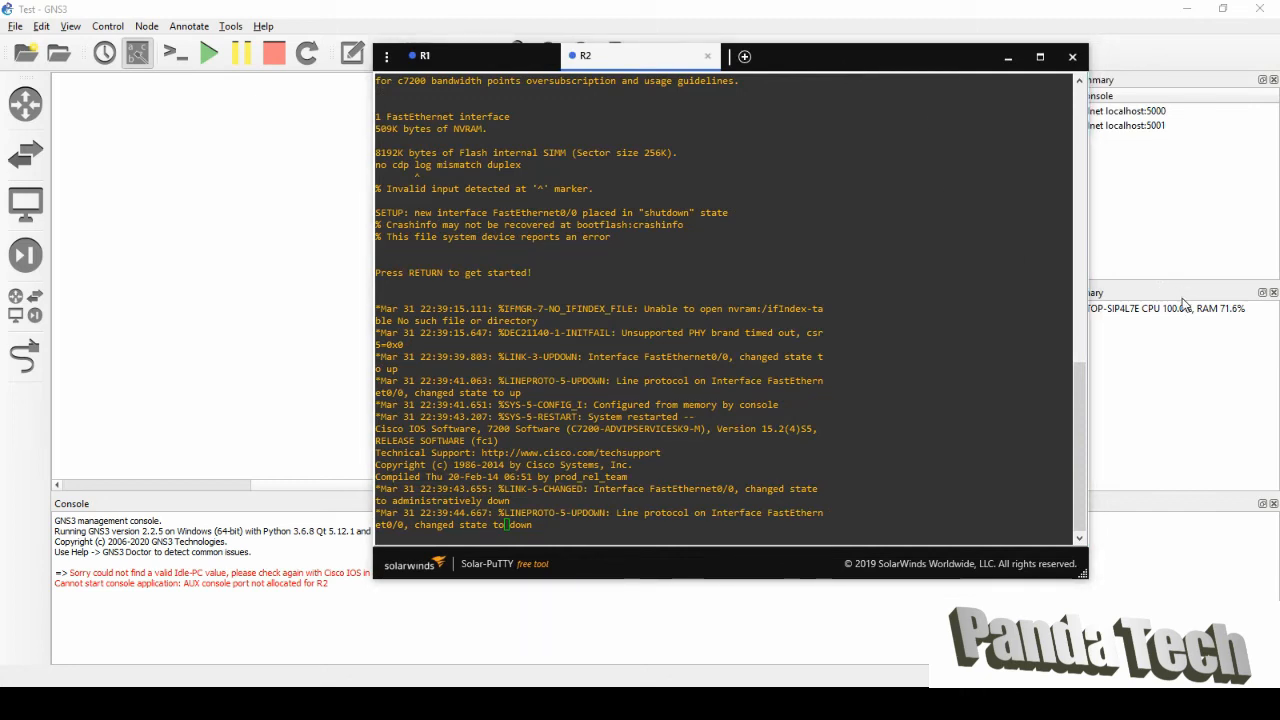
click(563, 540)
key(Return)
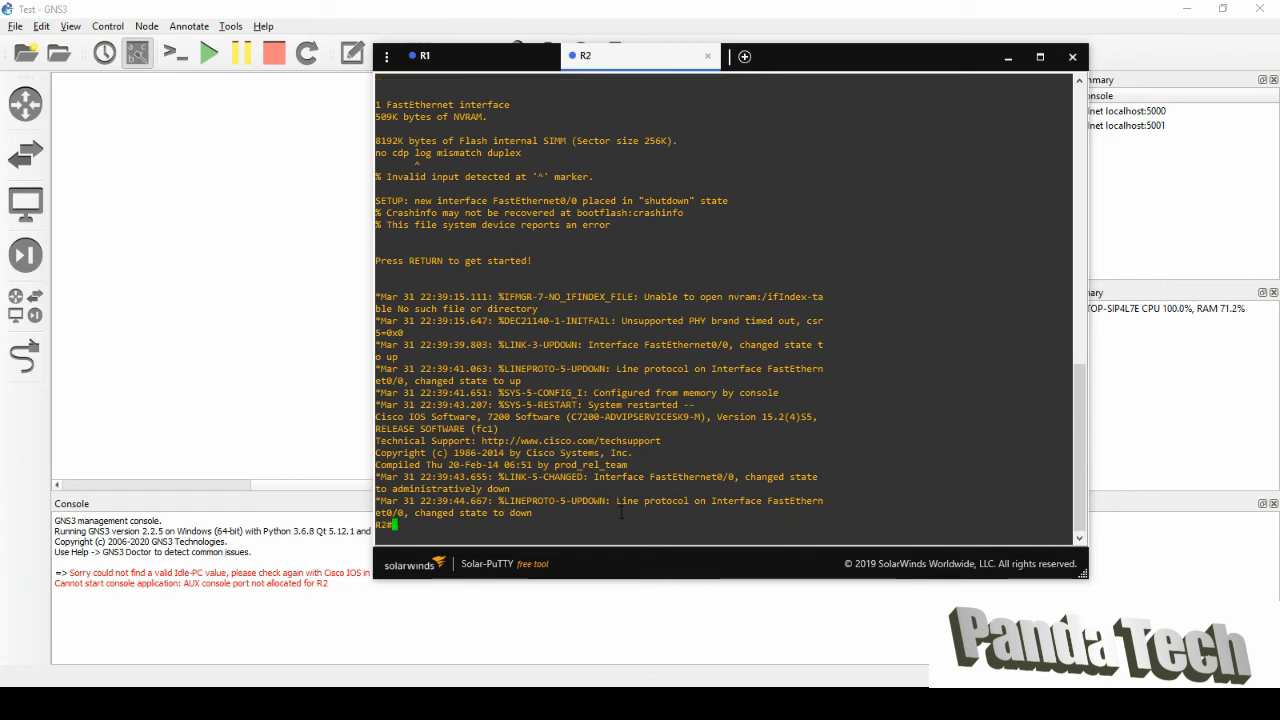
Enter global configuration with config t and rename the router panda2.
text(config)
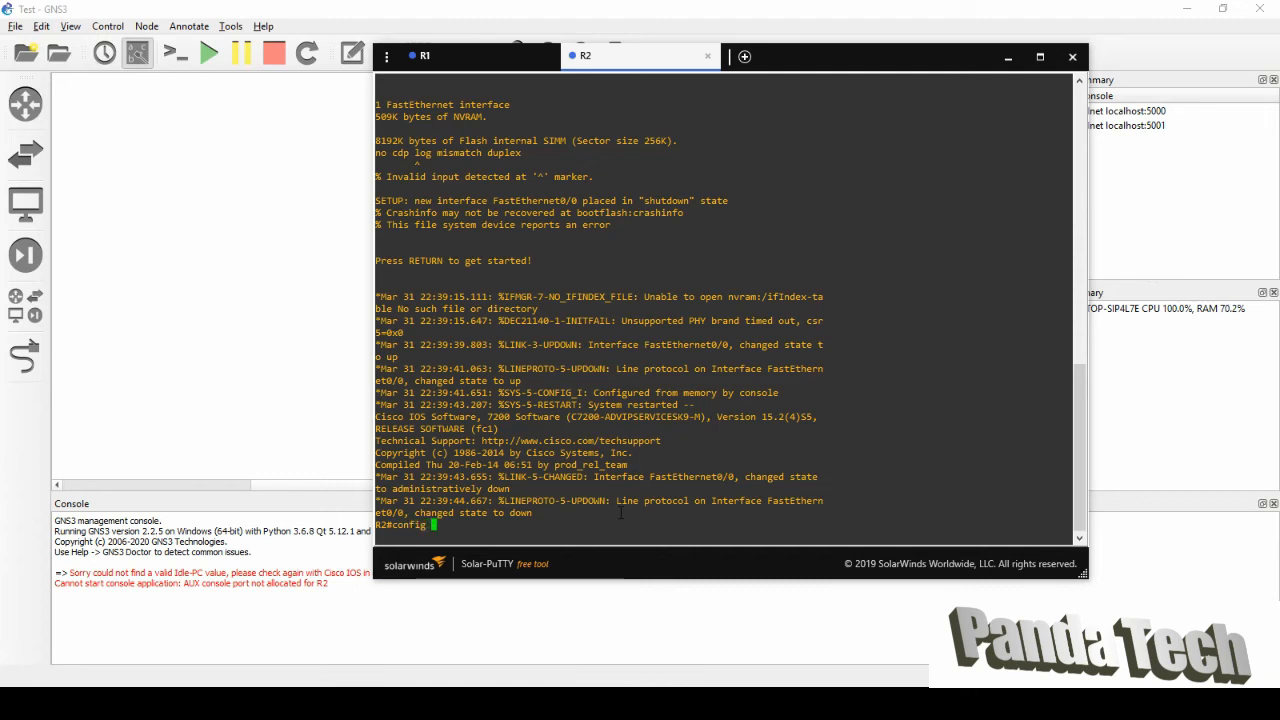
text( t)
key(Return)
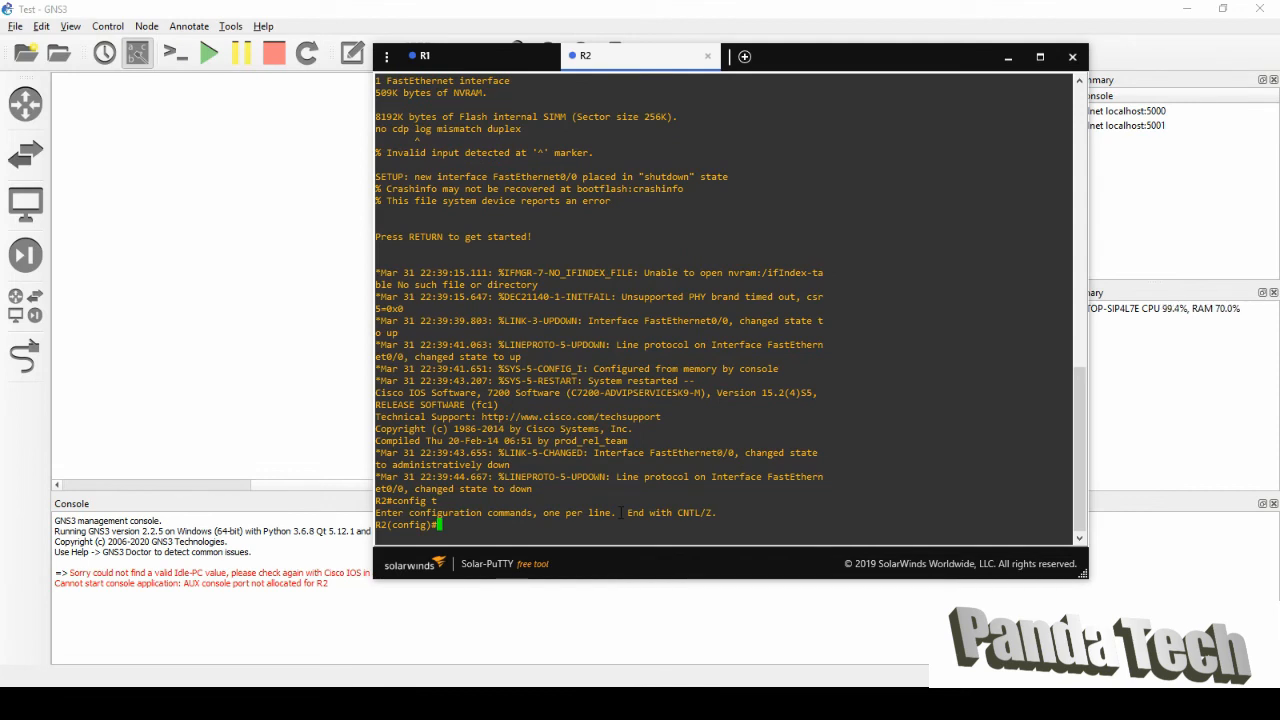
text(hostname )
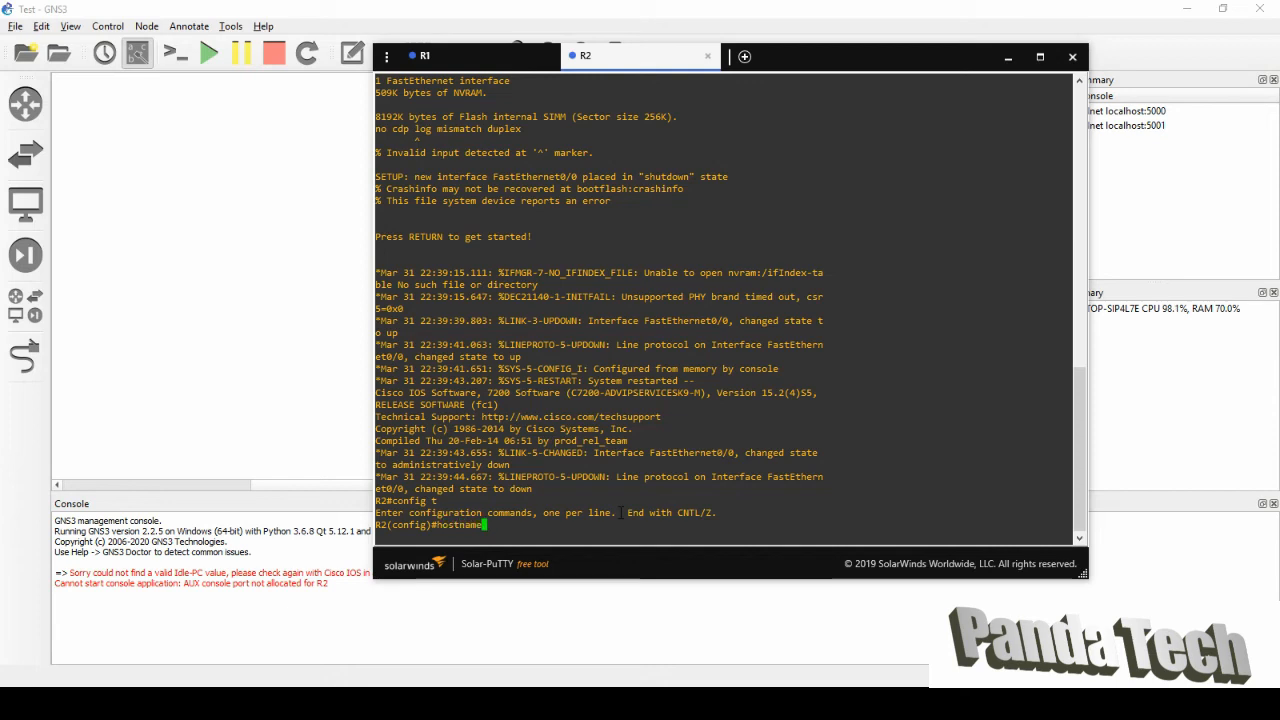
text(panda2)
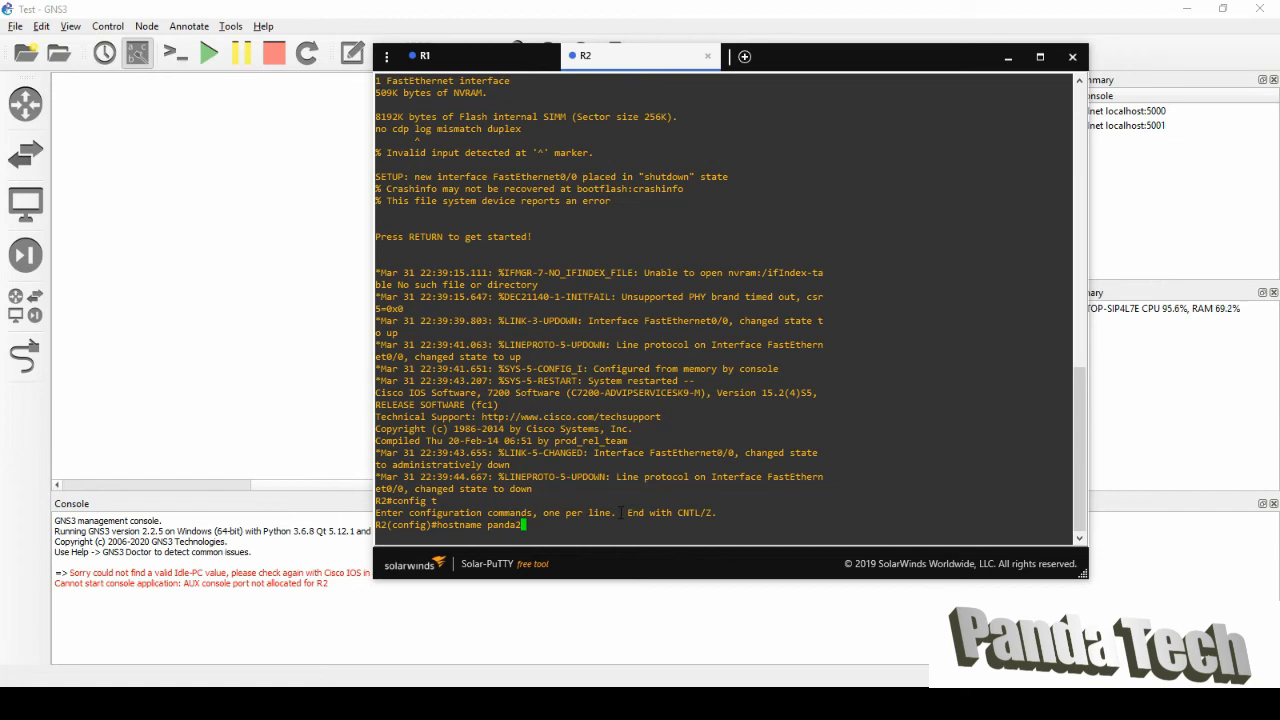
key(Return)
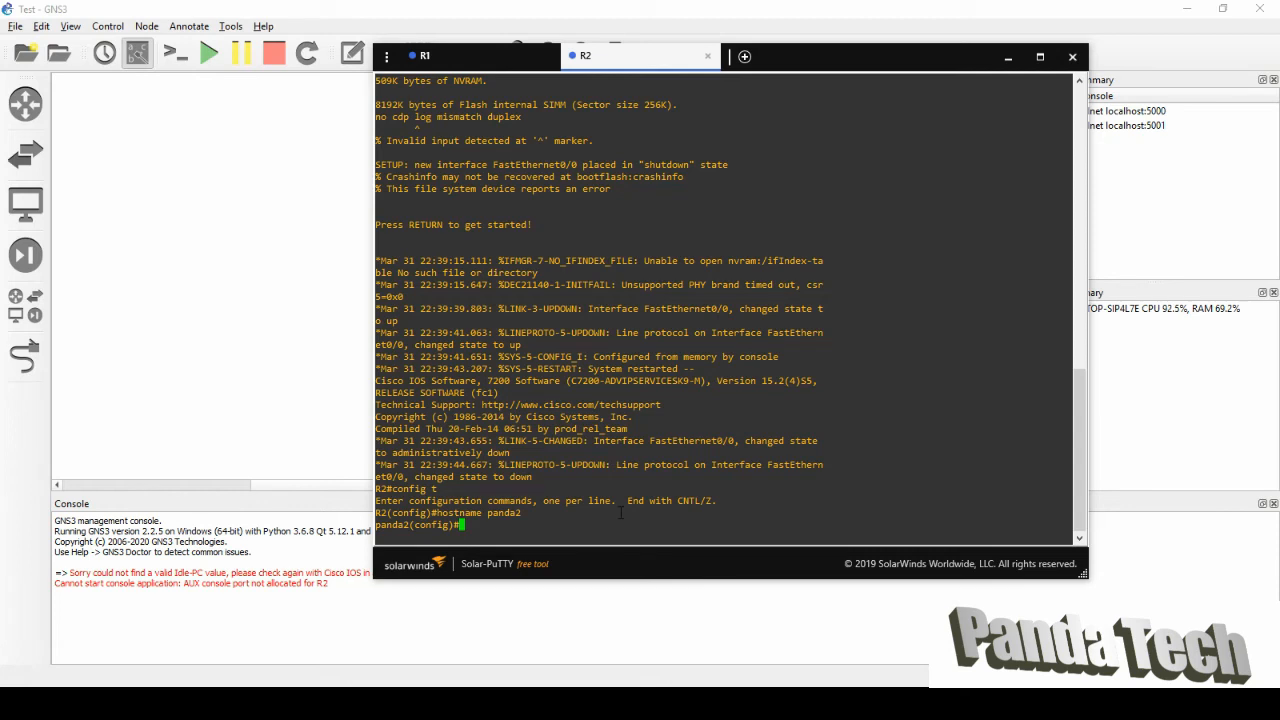
Set fa0/0 to ip address 10.0.0.2 255.255.255.0, then return to panda2# with Ctrl+Z.
text(int fa)
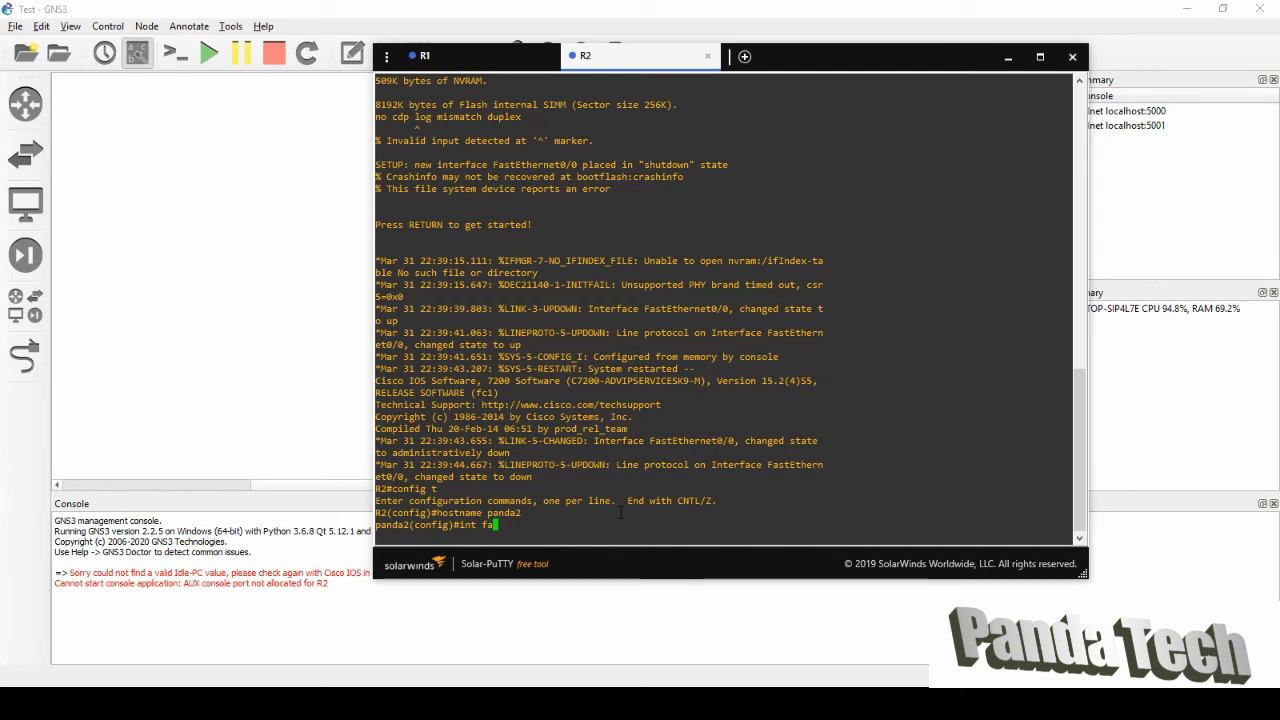
text(0/0)
key(Return)
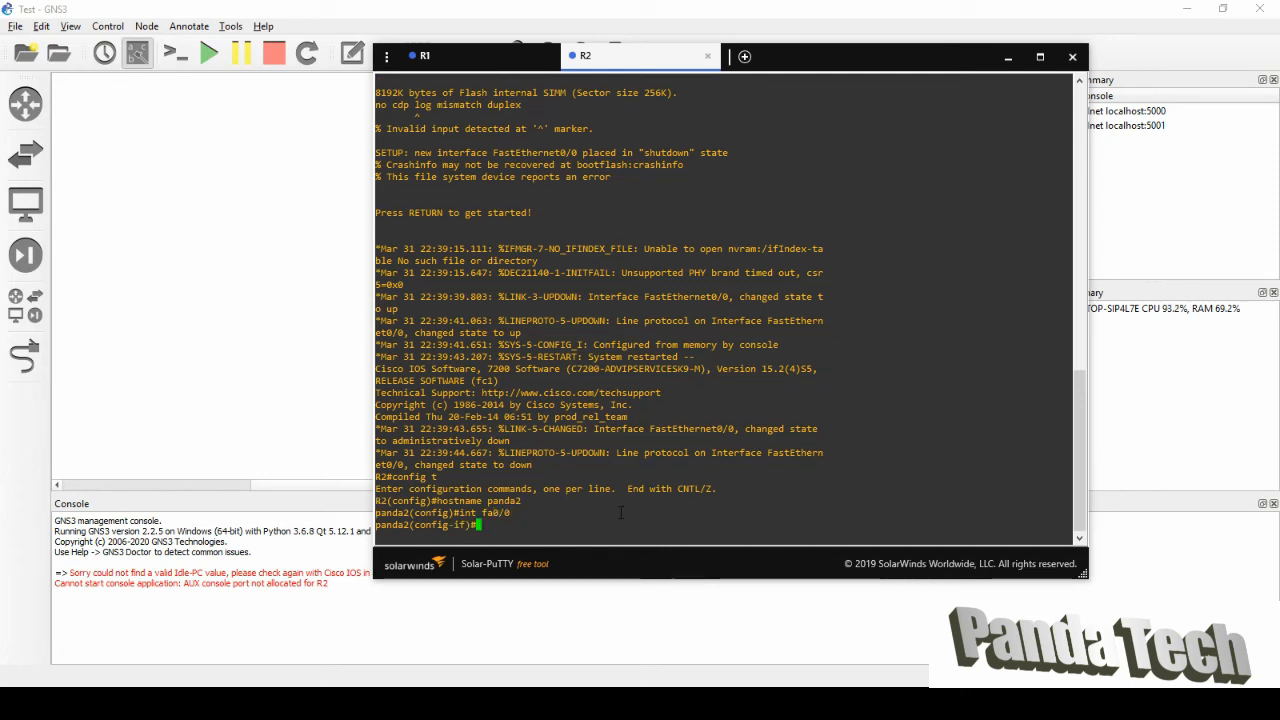
text(ip add)
key(Tab)
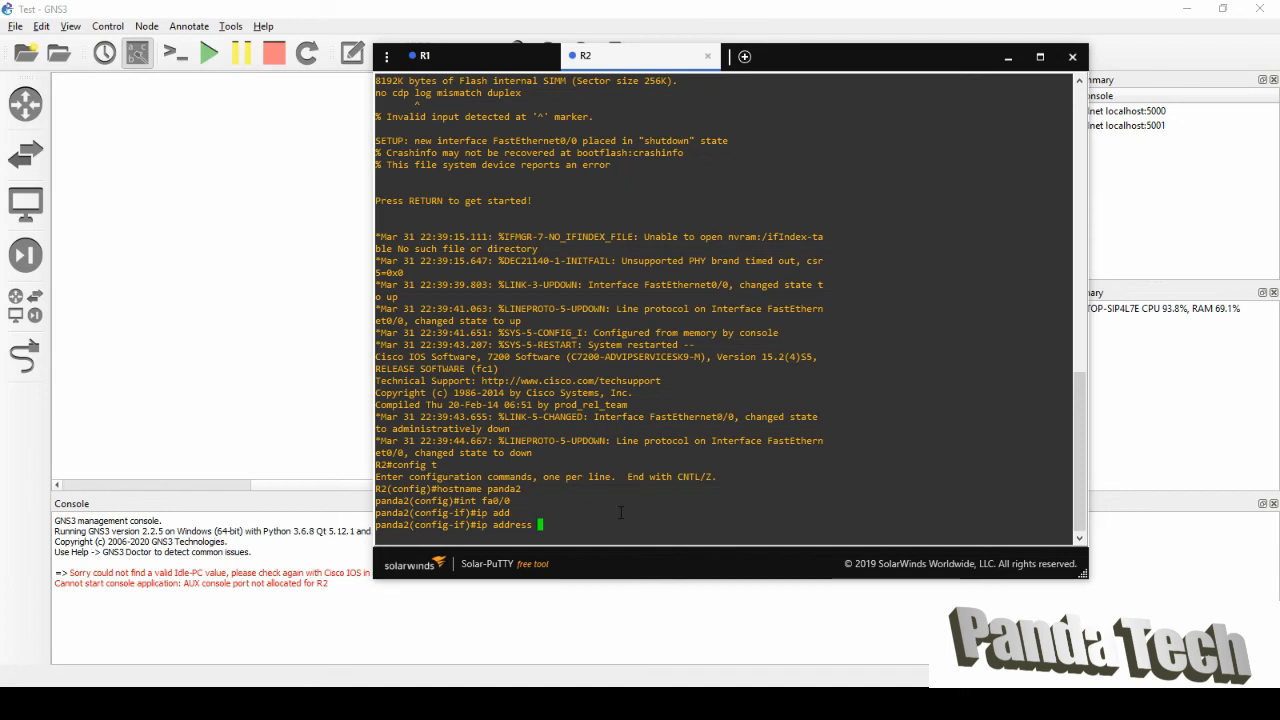
text(10.0.0.2)
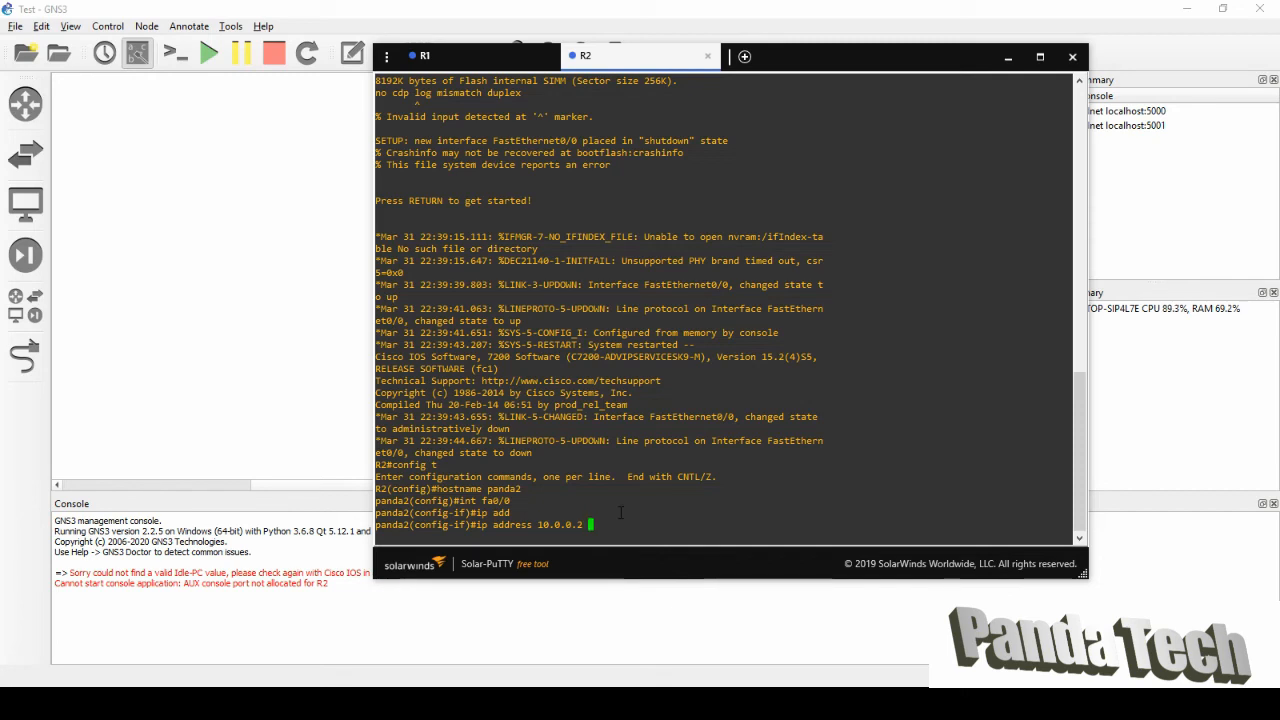
text(255.255.255.0)
key(Return)
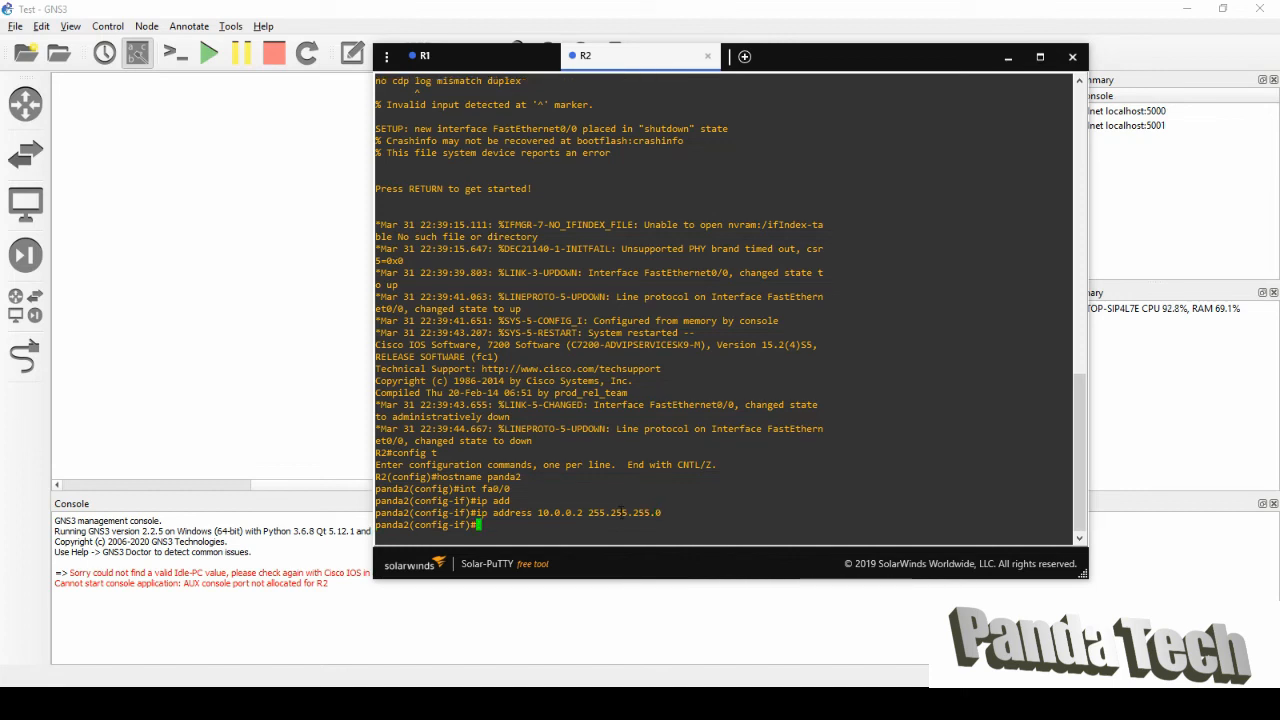
key(ctrl+z)
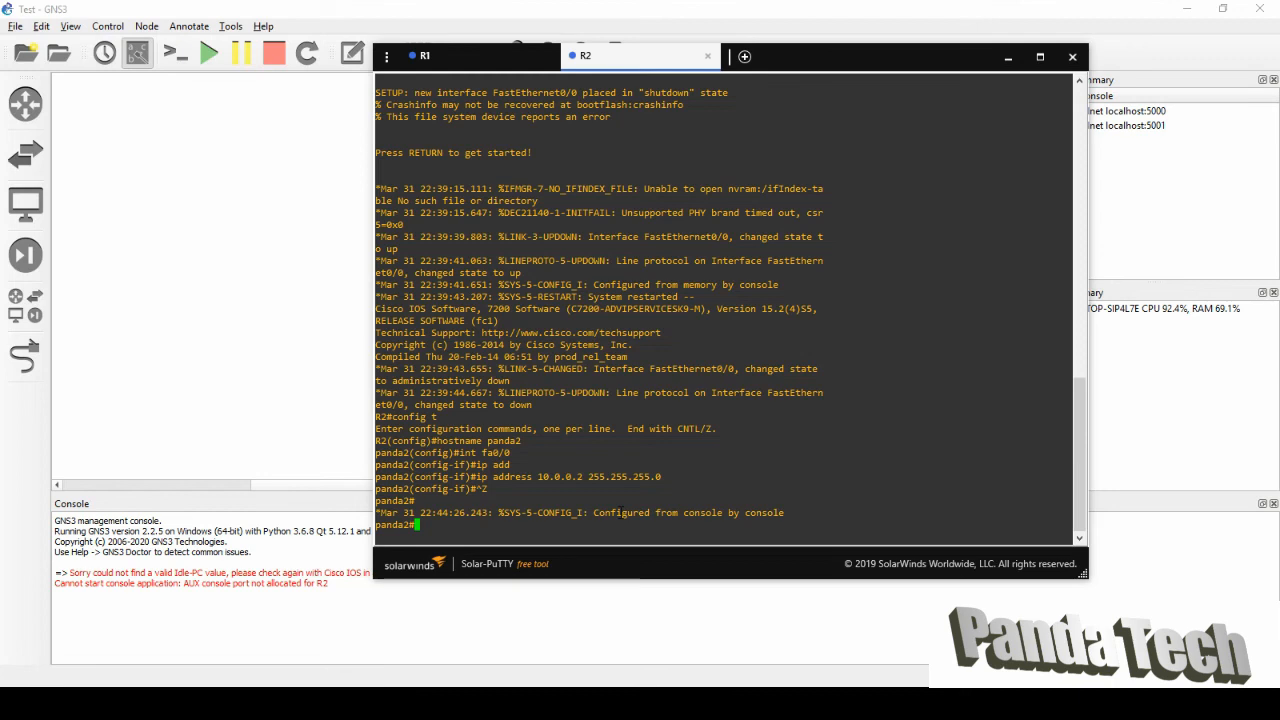
Ping 10.0.0.1 from panda2, which gets 0 of 5 replies, then re-enter global configuration mode.
text(ping 10.)
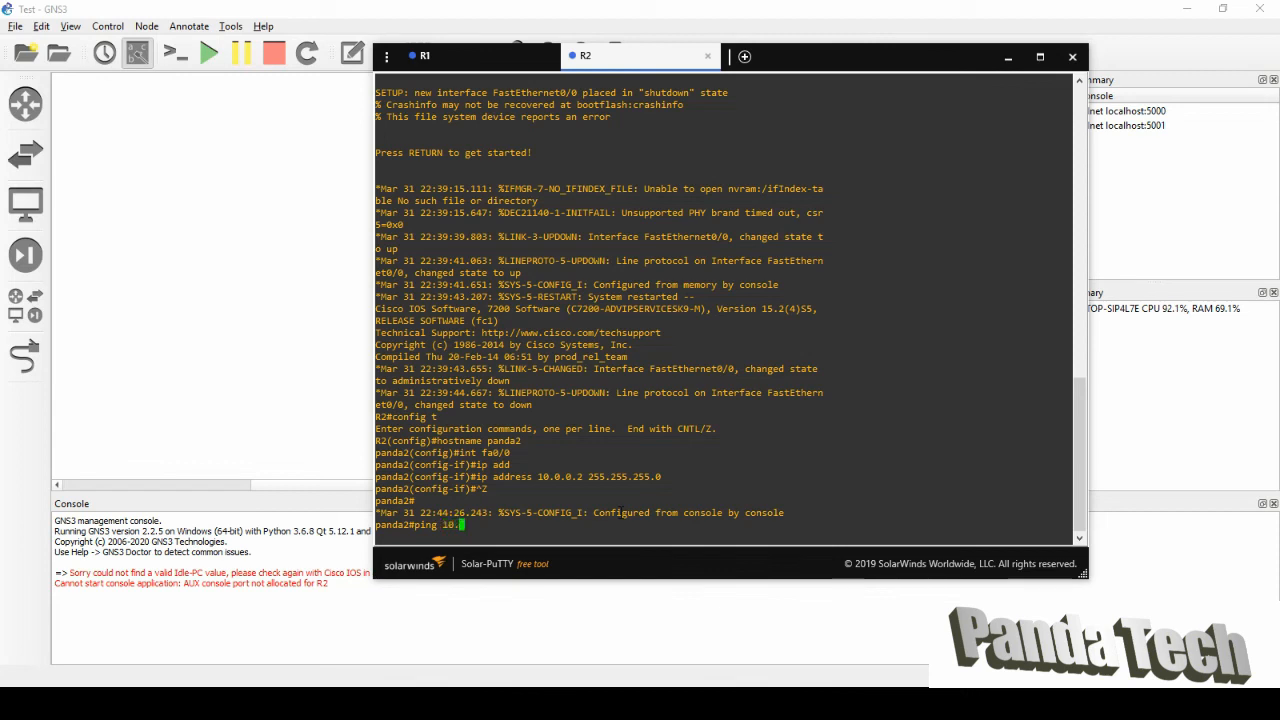
text(0.0.1)
key(Return)
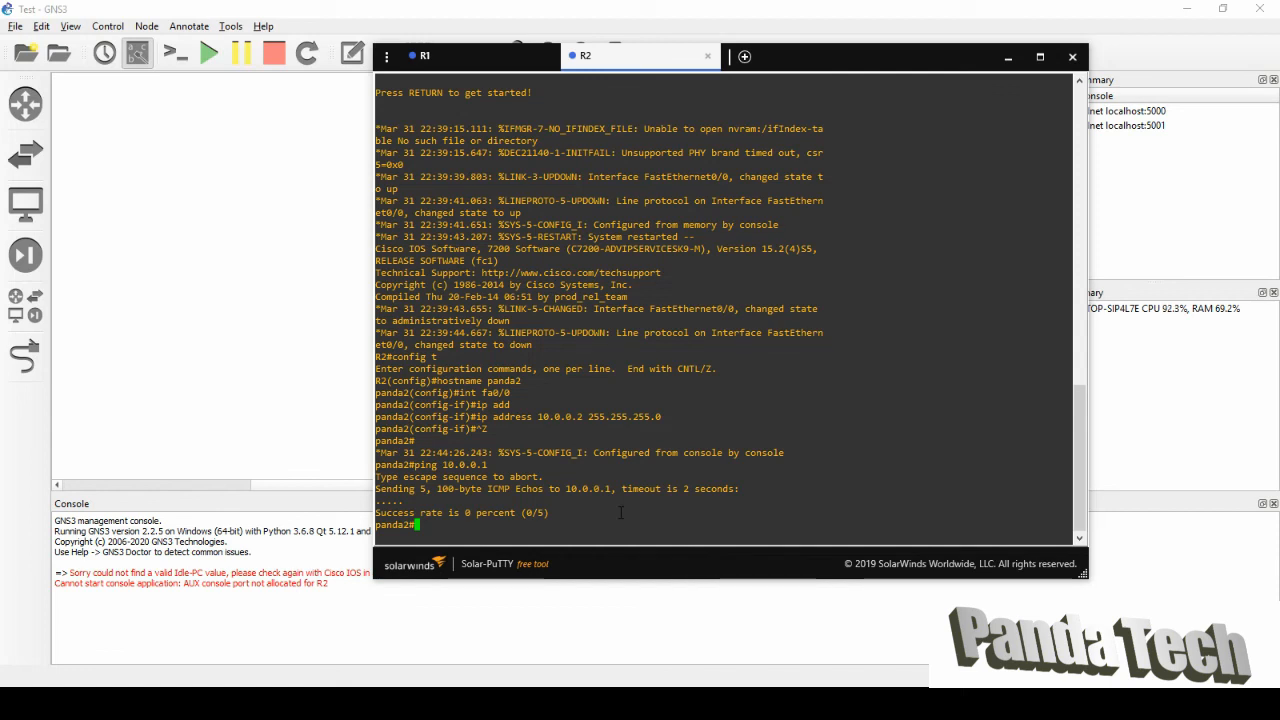
text(config)
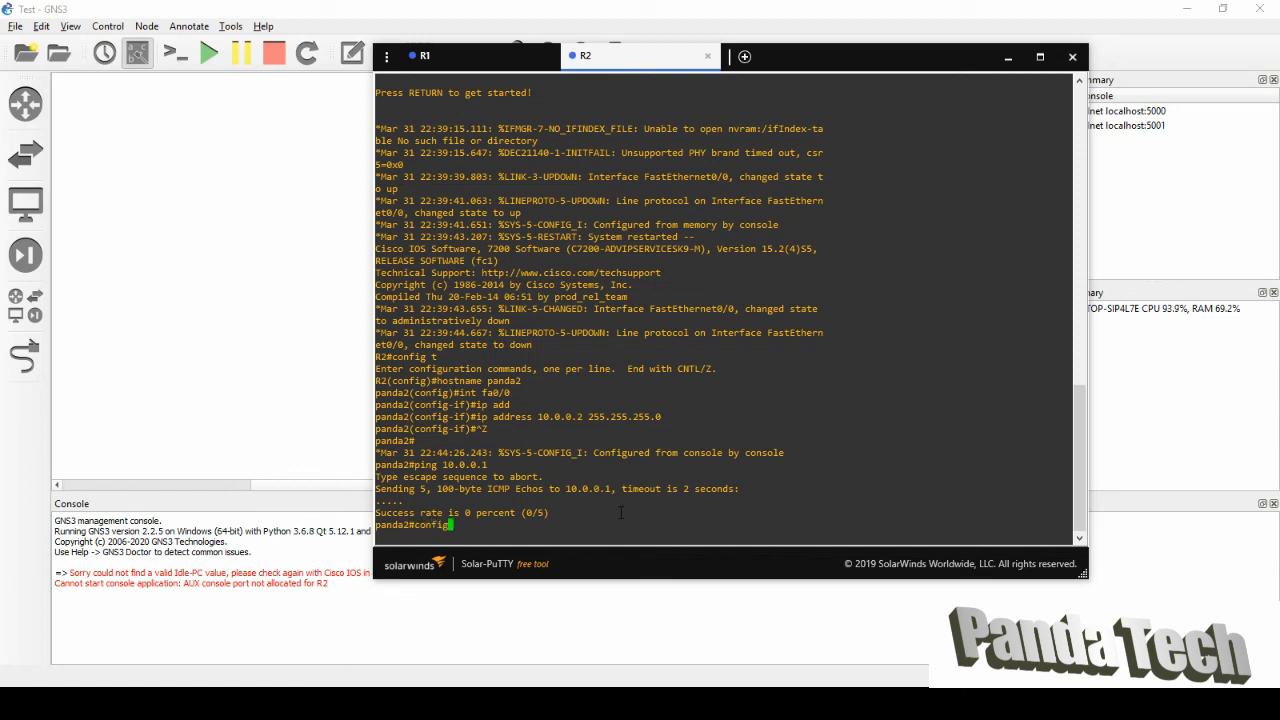
text( t)
key(Return)
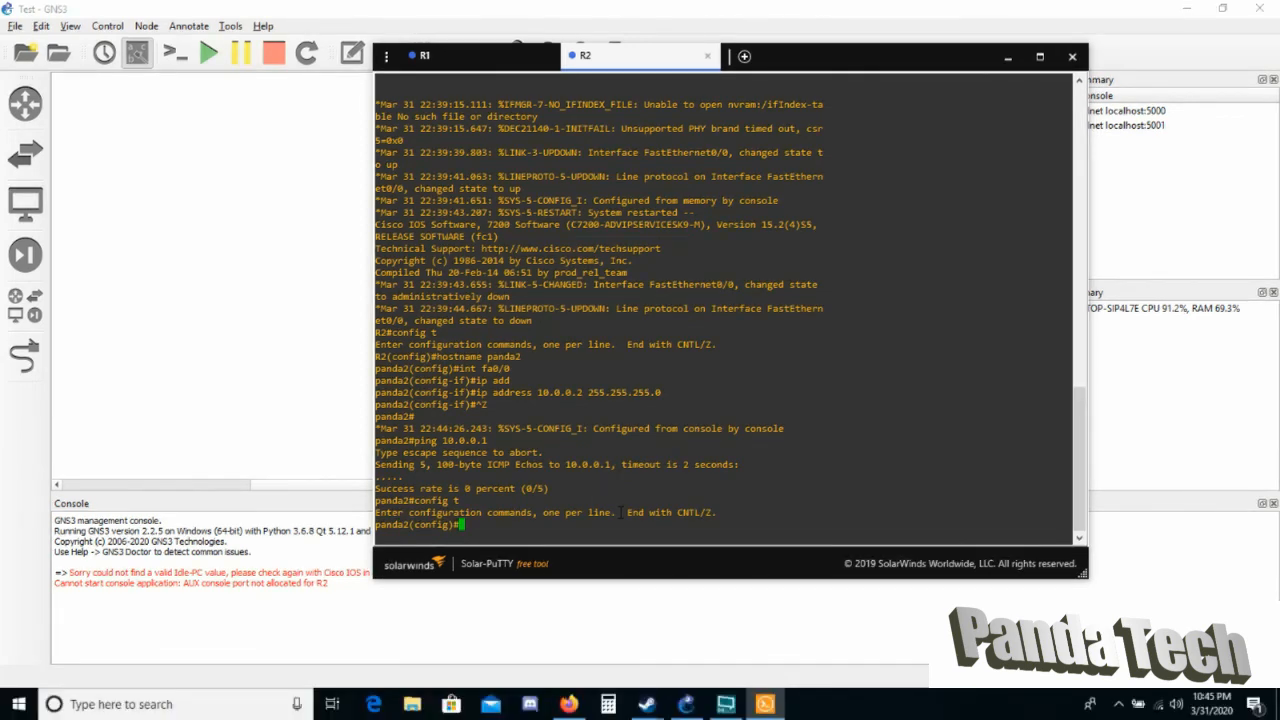
Bring up panda2's fa0/0 interface with no shut and leave configuration mode.
text(int fa0/0)
key(Return)
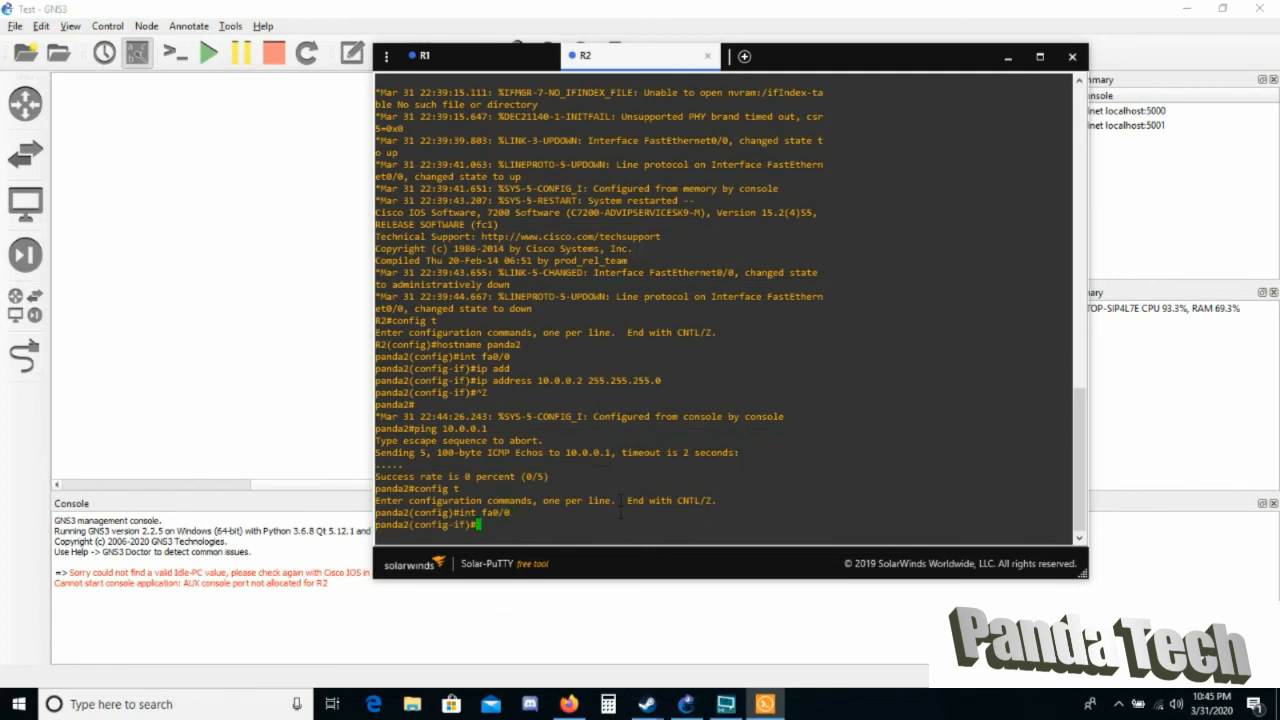
text(no shut)
key(Return)
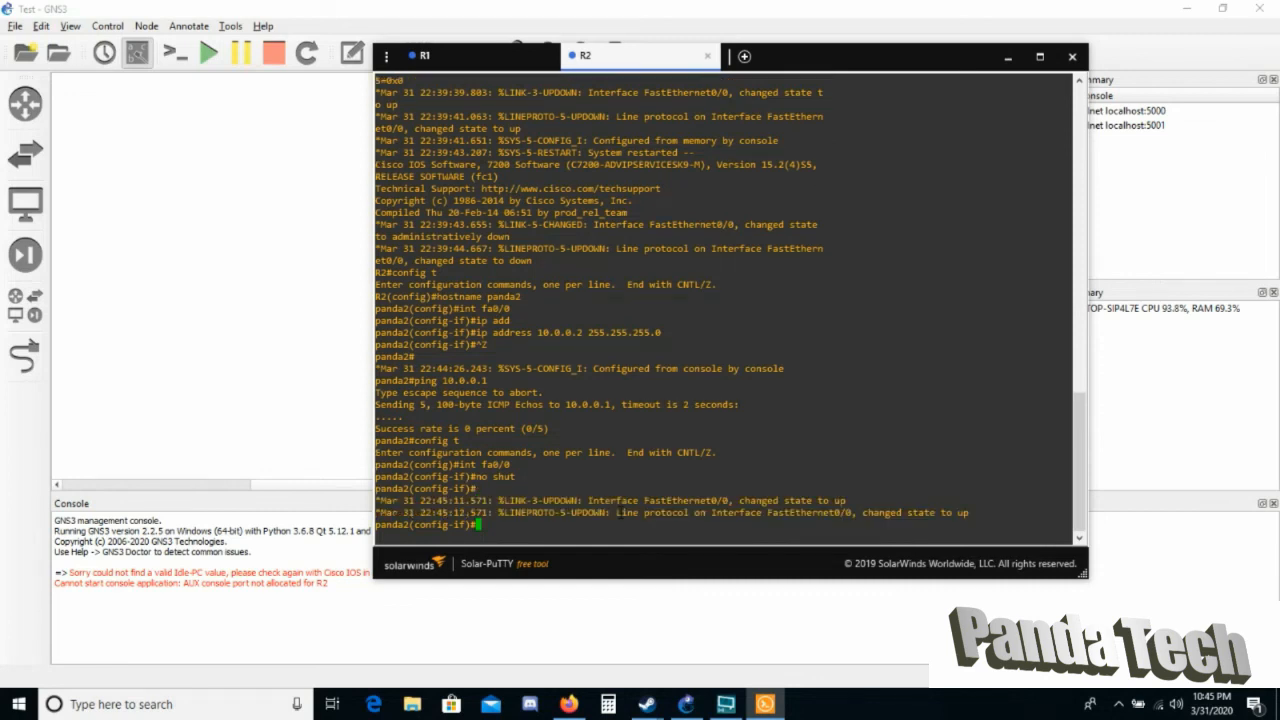
key(ctrl+z)
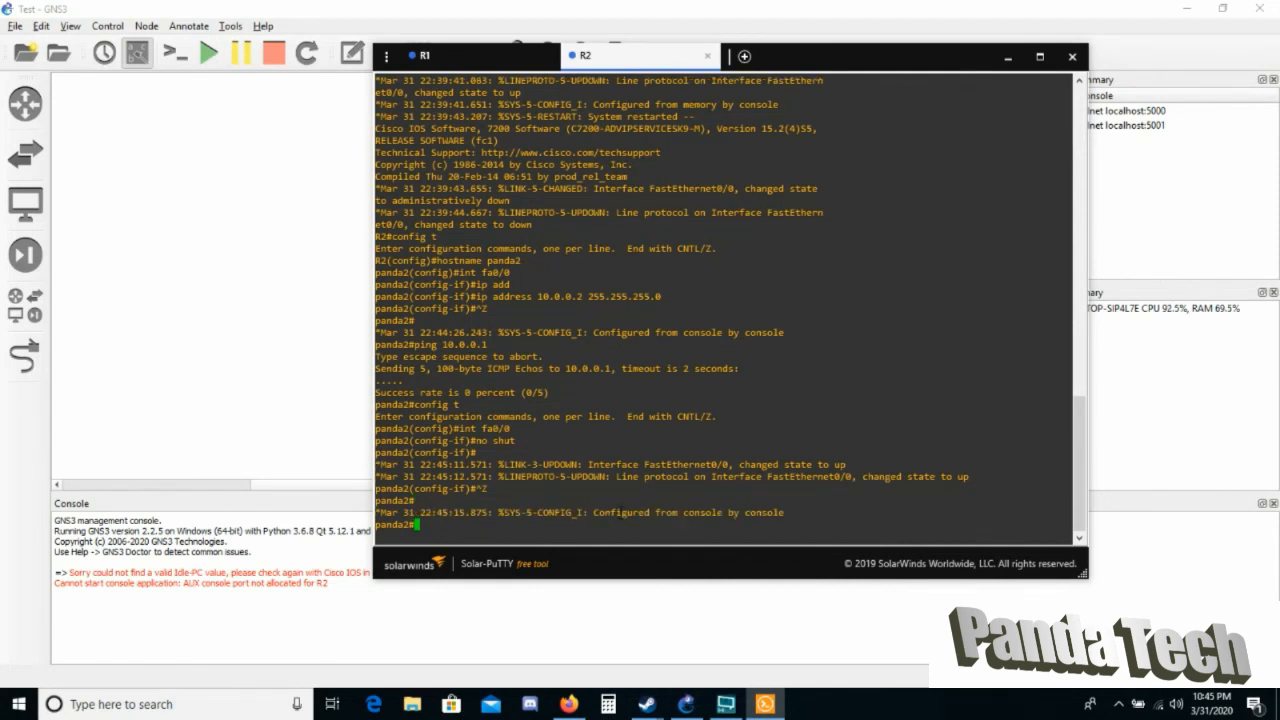
Rerun the ping to 10.0.0.1 from panda2.
text(config t)
key(Up)
key(Up)
key(Return)
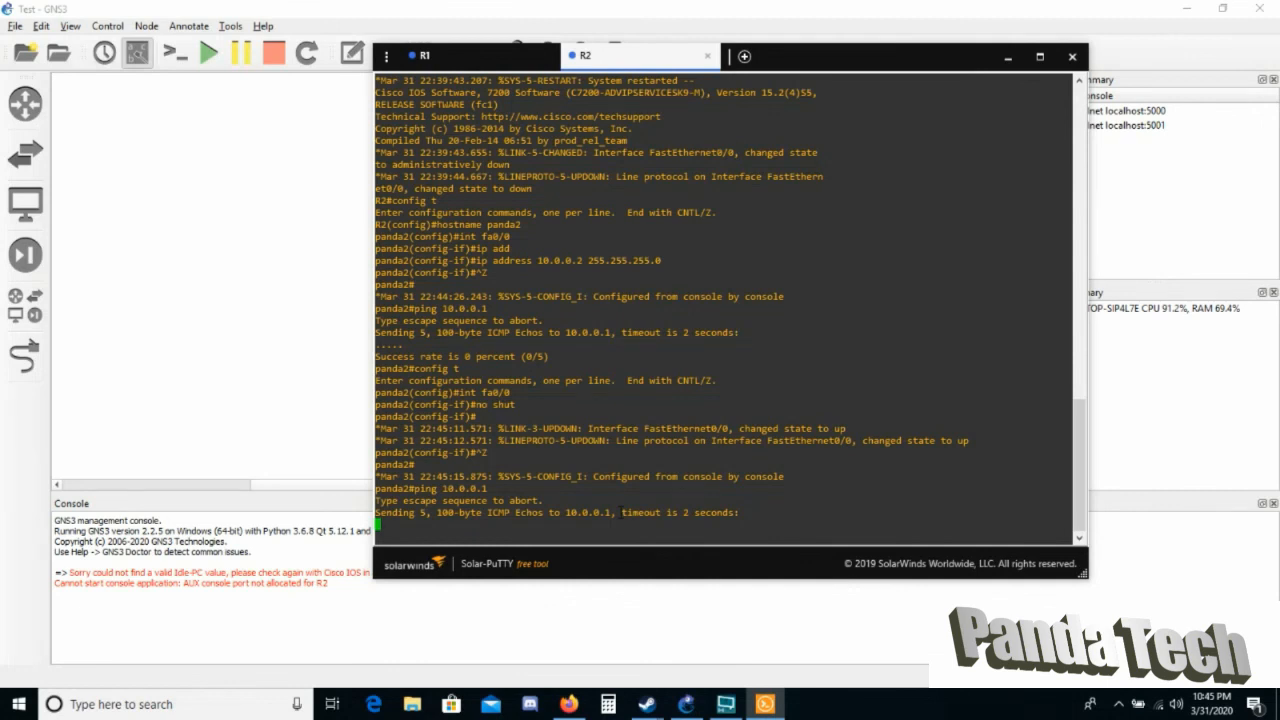